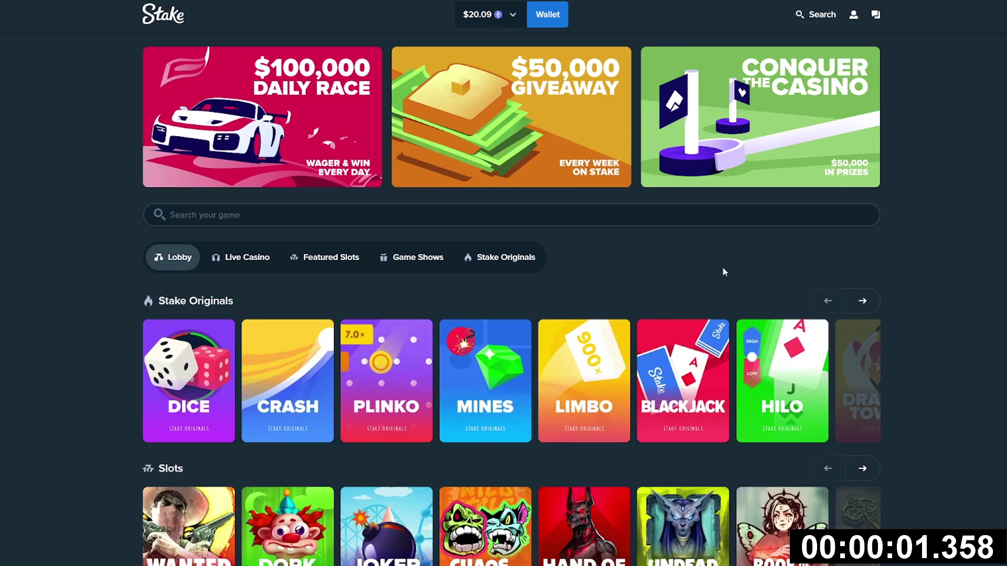
Step: Open the Mines game from the Stake Originals lobby
{"action": "left_click", "coordinate": [485, 381]}
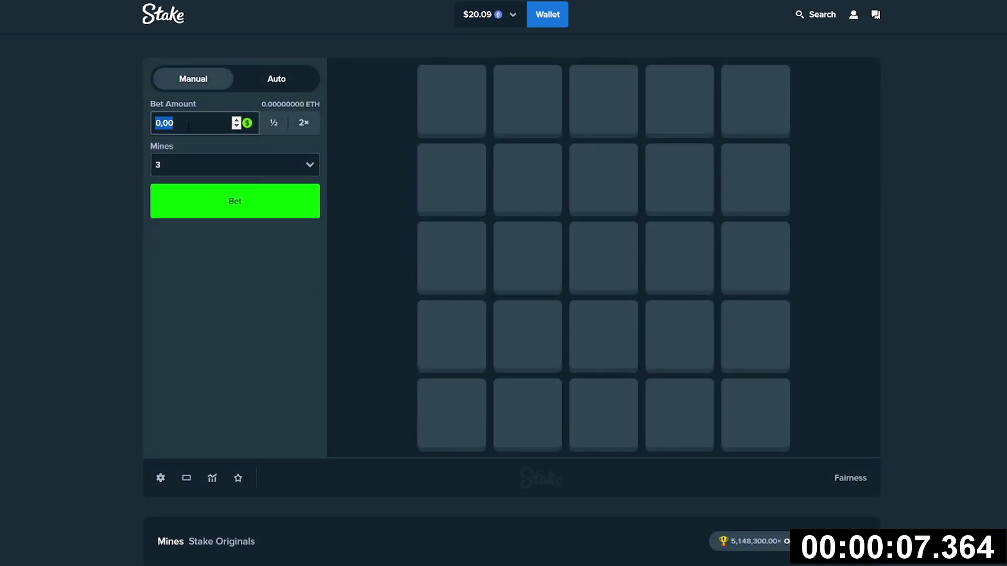
Step: Play two $2 Mines rounds with 3 mines, the second ending on a mine
{"action": "left_click", "coordinate": [246, 207]}
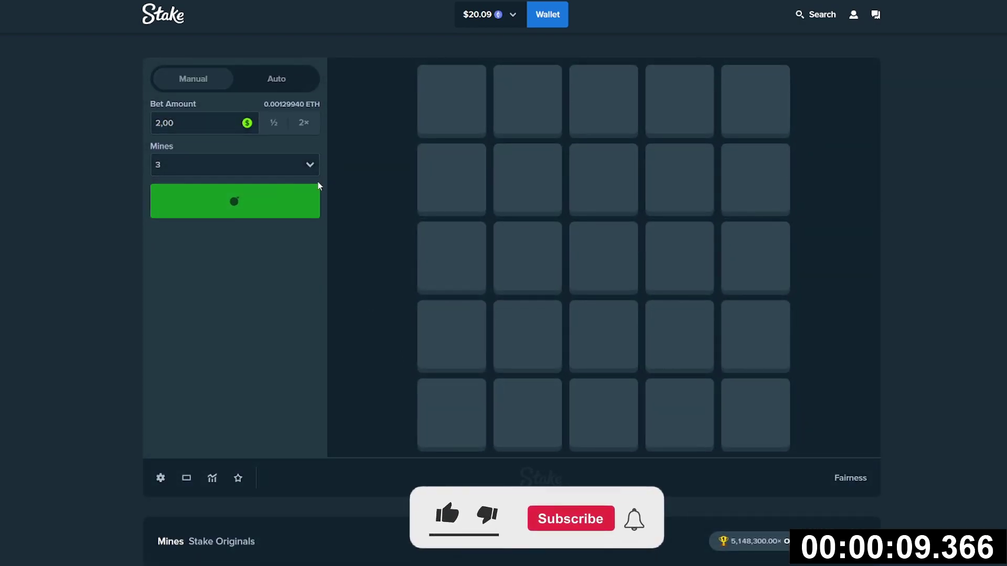
{"action": "left_click", "coordinate": [451, 101]}
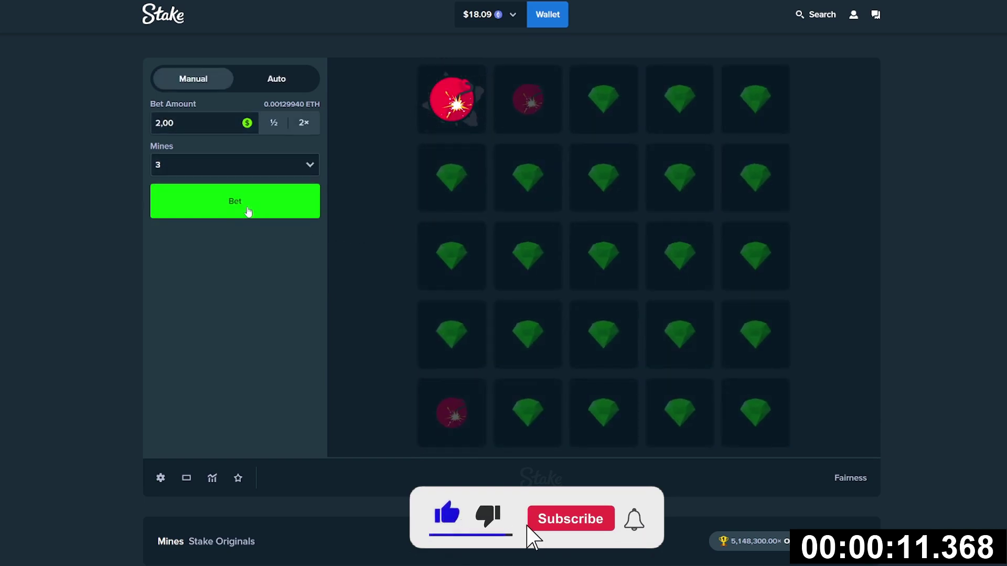
{"action": "left_click", "coordinate": [247, 206]}
{"action": "left_click", "coordinate": [527, 334]}
{"action": "left_click", "coordinate": [603, 258]}
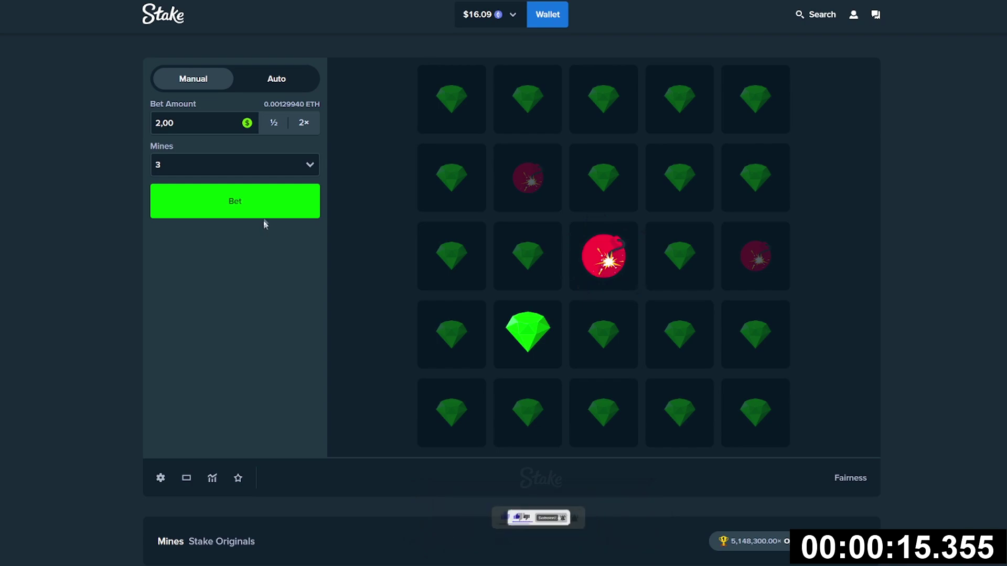
Step: Play another $2 round, uncovering five tiles
{"action": "left_click", "coordinate": [234, 201]}
{"action": "left_click", "coordinate": [604, 413]}
{"action": "left_click", "coordinate": [680, 334]}
{"action": "left_click", "coordinate": [527, 258]}
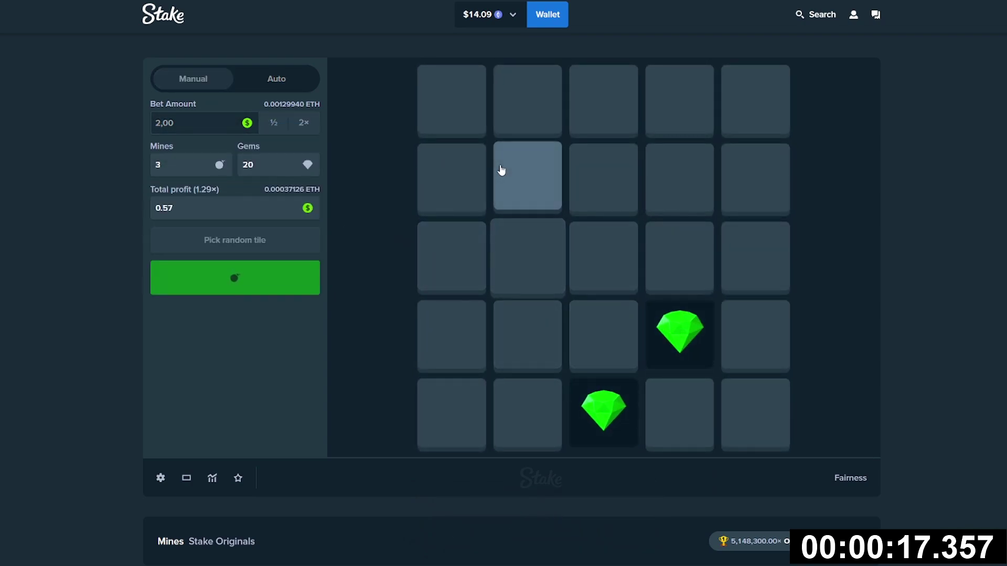
{"action": "left_click", "coordinate": [528, 179]}
{"action": "left_click", "coordinate": [451, 100]}
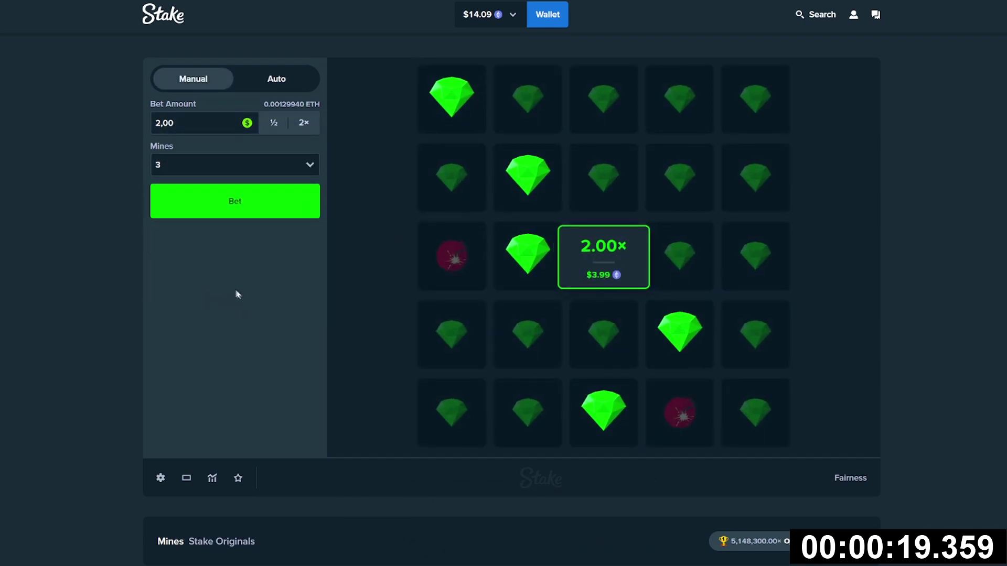
Step: Play a $2 round that hits a mine on the fourth tile
{"action": "left_click", "coordinate": [260, 209]}
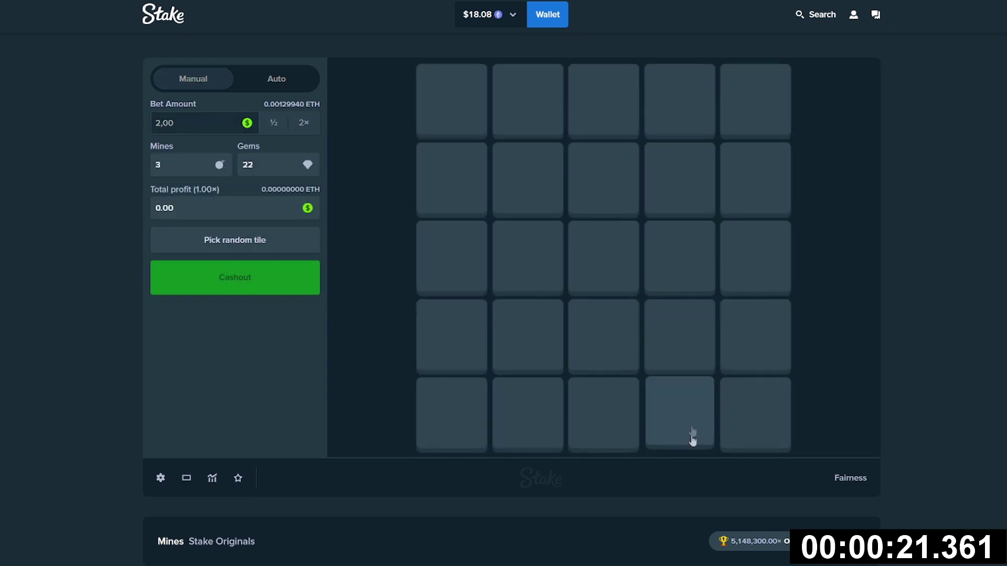
{"action": "left_click", "coordinate": [527, 413]}
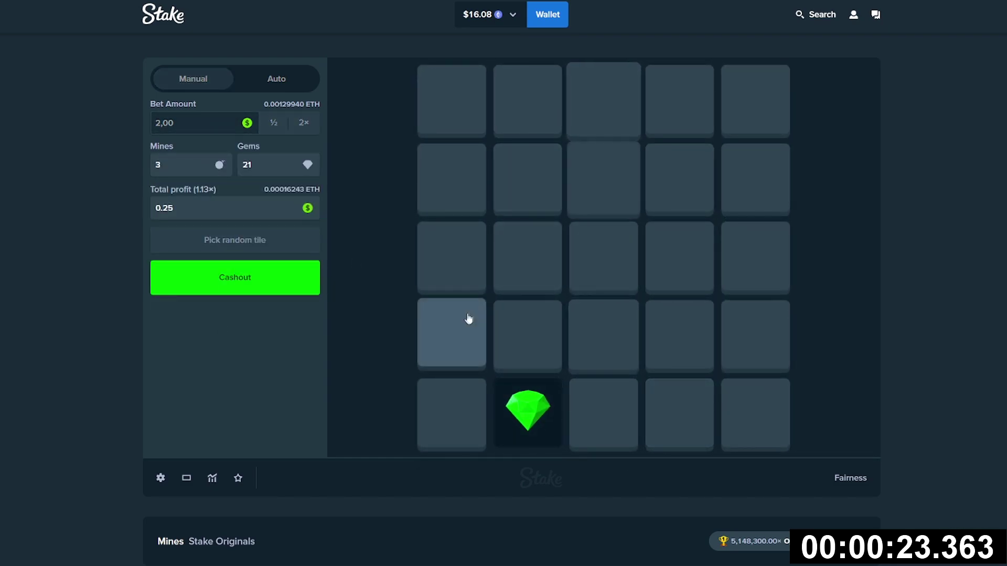
{"action": "left_click", "coordinate": [451, 333]}
{"action": "left_click", "coordinate": [604, 332]}
{"action": "left_click", "coordinate": [450, 256]}
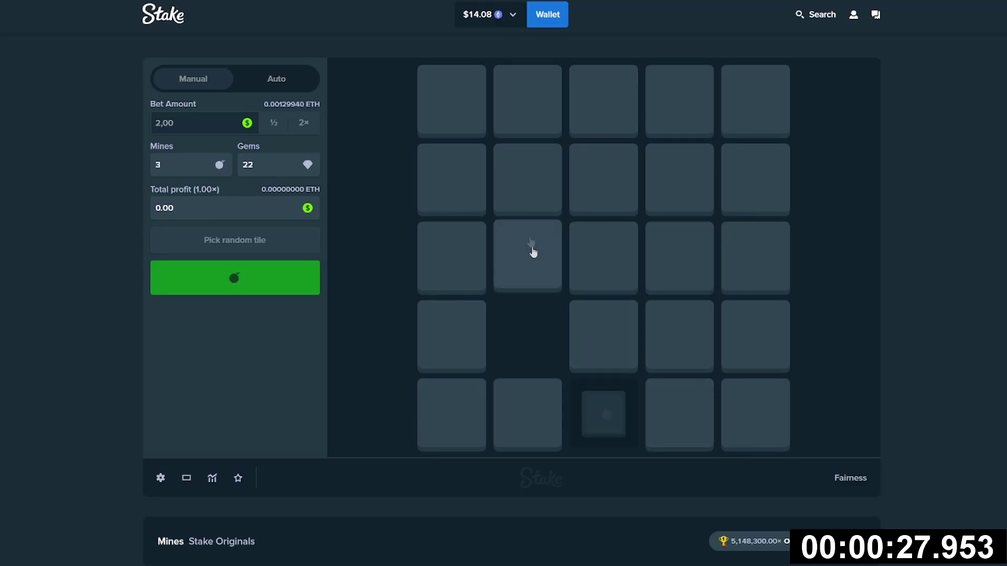
Step: Lose one more $2 round on its second tile, then open the mine-count options
{"action": "left_click", "coordinate": [217, 202]}
{"action": "left_click", "coordinate": [456, 337]}
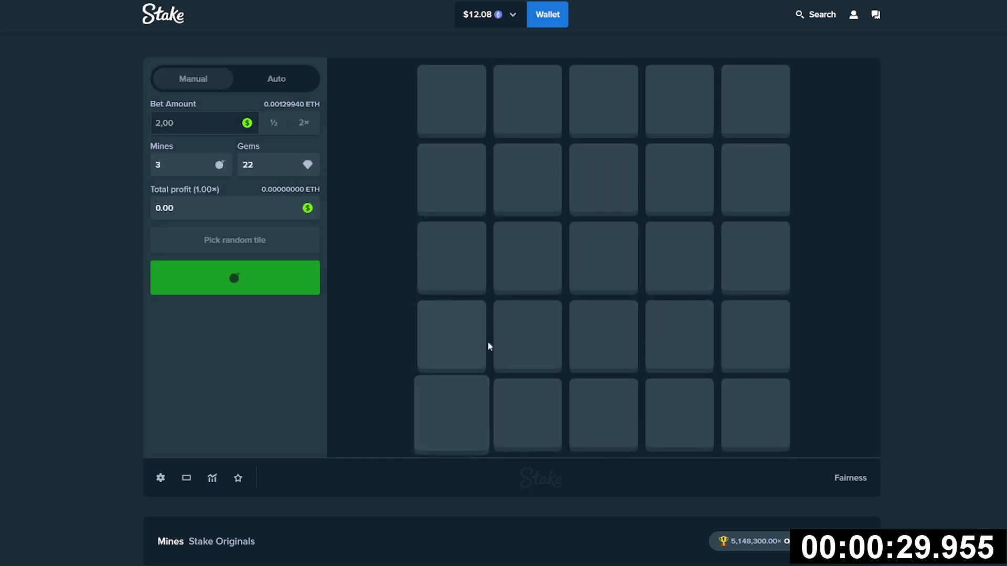
{"action": "left_click", "coordinate": [454, 264]}
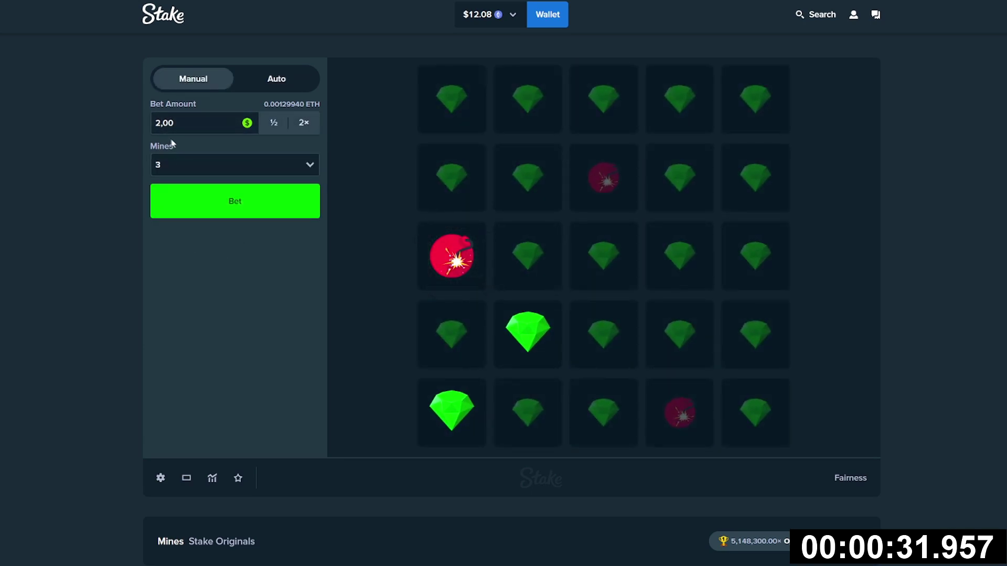
{"action": "left_click", "coordinate": [232, 165]}
Step: Set the mine count to 2 and start a round on the top-left tile
{"action": "left_click", "coordinate": [201, 198]}
{"action": "left_click", "coordinate": [235, 202]}
{"action": "left_click", "coordinate": [456, 126]}
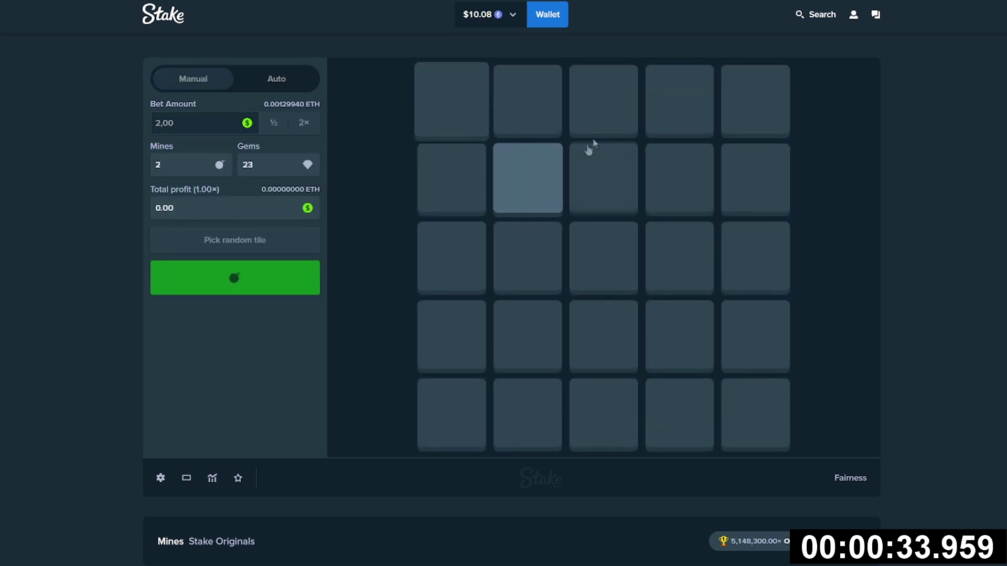
Step: Play a 2-mine round uncovering eleven tiles
{"action": "left_click", "coordinate": [218, 198]}
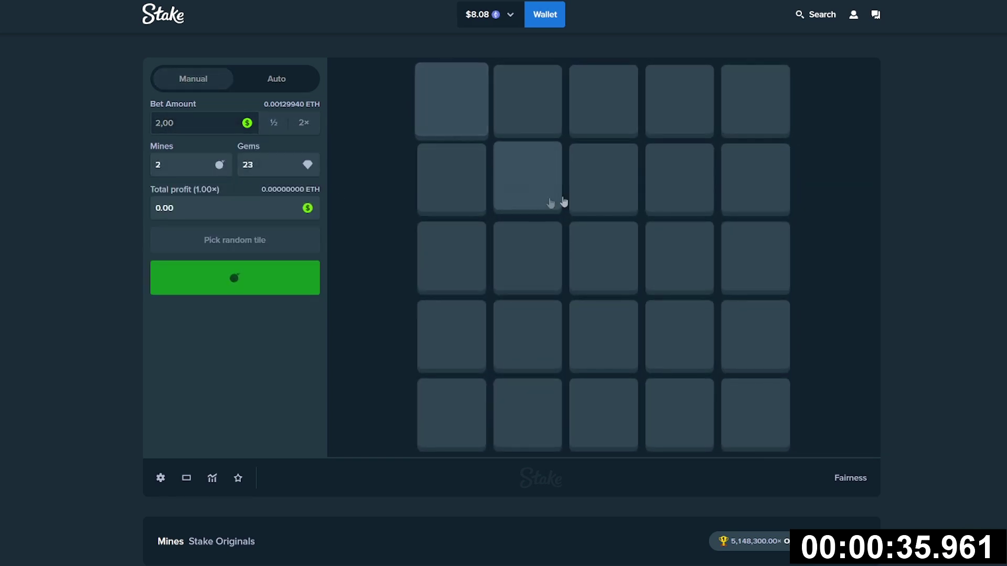
{"action": "left_click", "coordinate": [452, 96]}
{"action": "left_click", "coordinate": [527, 178]}
{"action": "left_click", "coordinate": [603, 101]}
{"action": "left_click", "coordinate": [678, 179]}
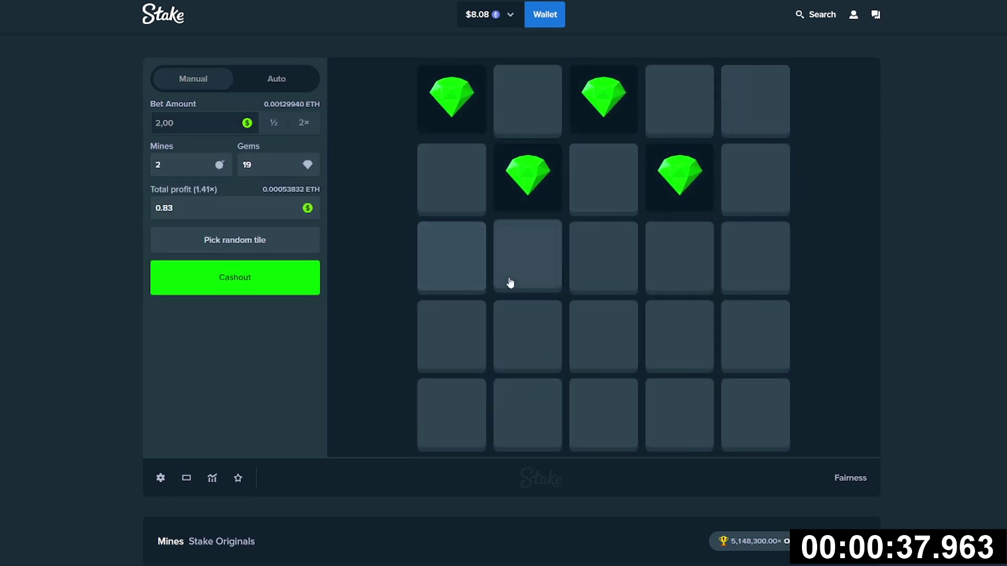
{"action": "left_click", "coordinate": [602, 260]}
{"action": "left_click", "coordinate": [755, 258]}
{"action": "left_click", "coordinate": [527, 335]}
{"action": "left_click", "coordinate": [451, 413]}
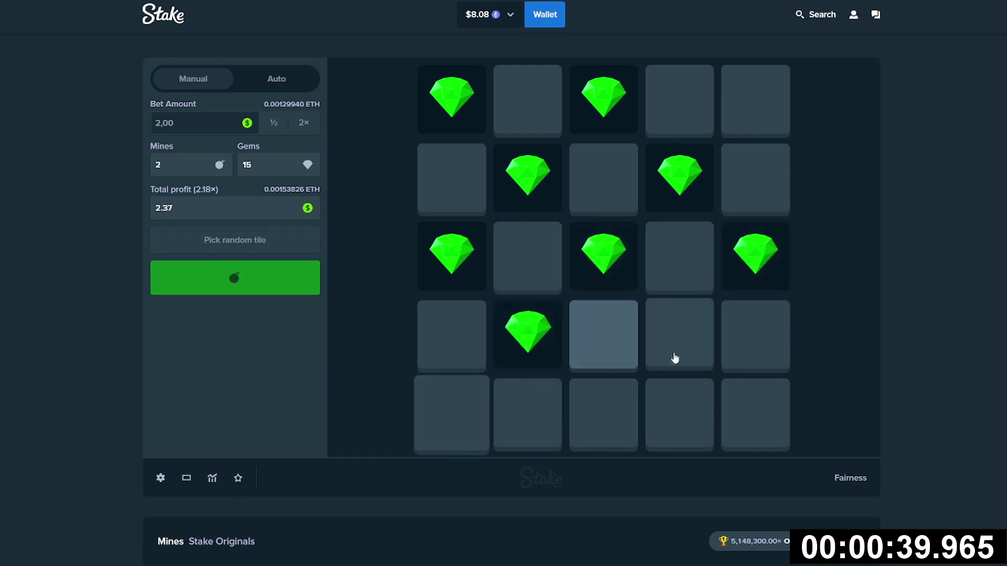
{"action": "left_click", "coordinate": [622, 354]}
{"action": "left_click", "coordinate": [679, 413]}
{"action": "left_click", "coordinate": [755, 412]}
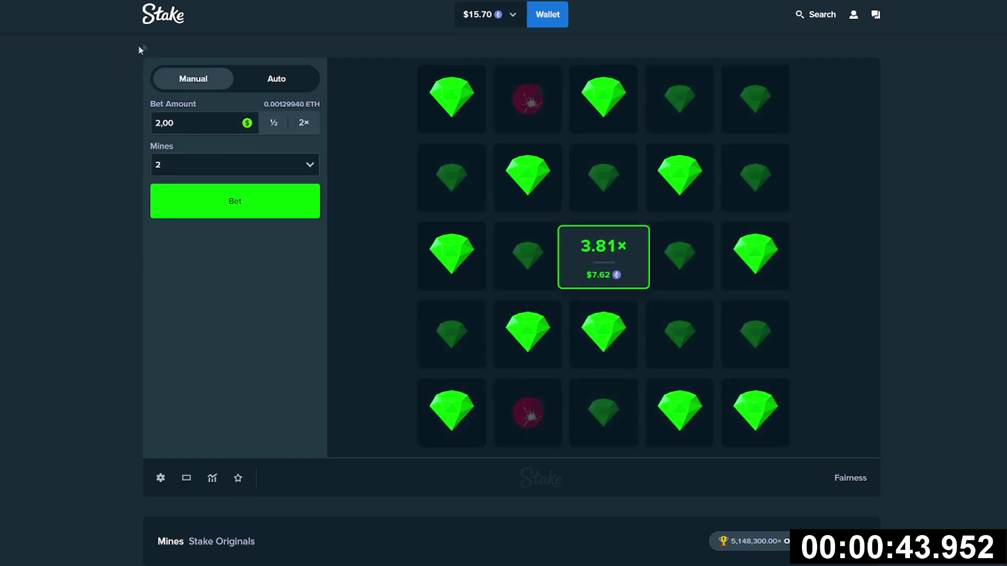
Step: Play a round that hits a mine on the third tile
{"action": "left_click", "coordinate": [268, 201]}
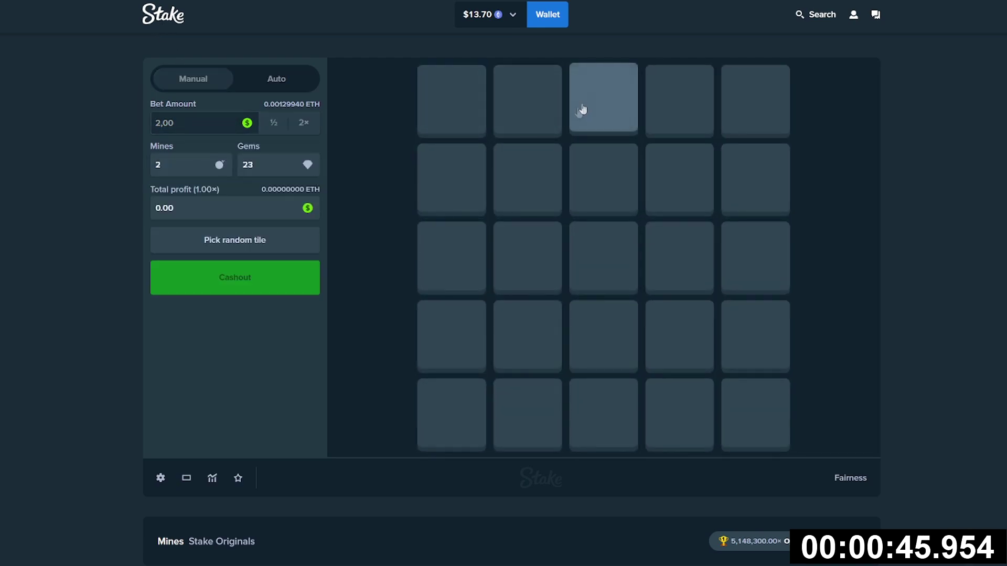
{"action": "left_click", "coordinate": [452, 98]}
{"action": "left_click", "coordinate": [528, 177]}
{"action": "left_click", "coordinate": [678, 178]}
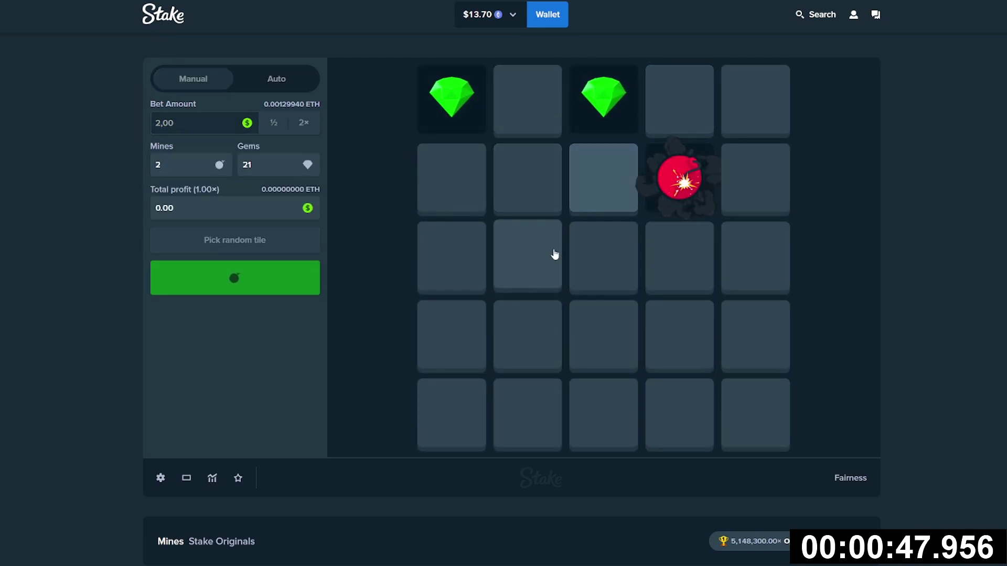
Step: Uncover eleven gems in a new round and cash out at 3.81×
{"action": "key", "text": "space"}
{"action": "left_click", "coordinate": [472, 267]}
{"action": "left_click", "coordinate": [527, 178]}
{"action": "left_click", "coordinate": [603, 101]}
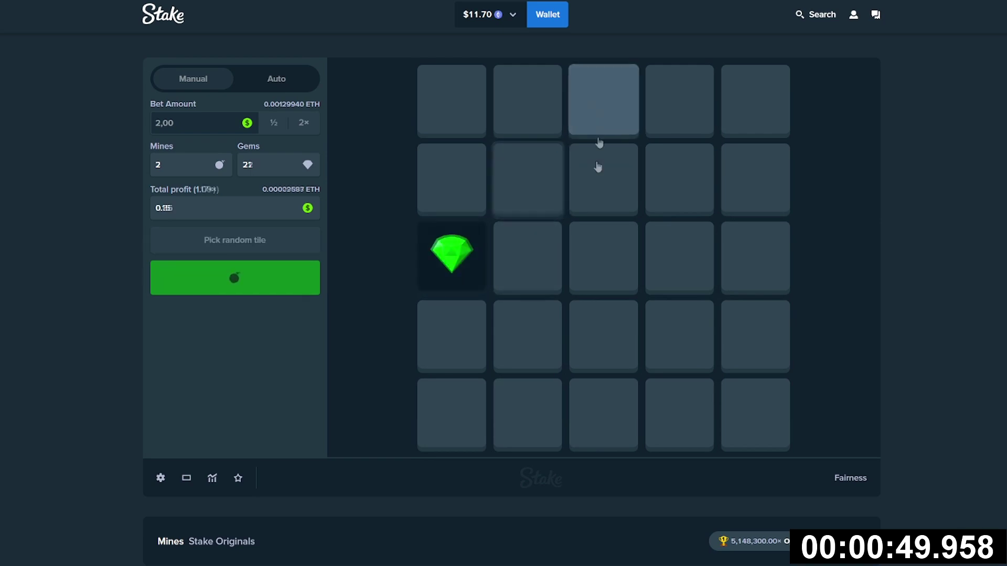
{"action": "left_click", "coordinate": [602, 258]}
{"action": "left_click", "coordinate": [527, 337]}
{"action": "left_click", "coordinate": [678, 259]}
{"action": "left_click", "coordinate": [678, 178]}
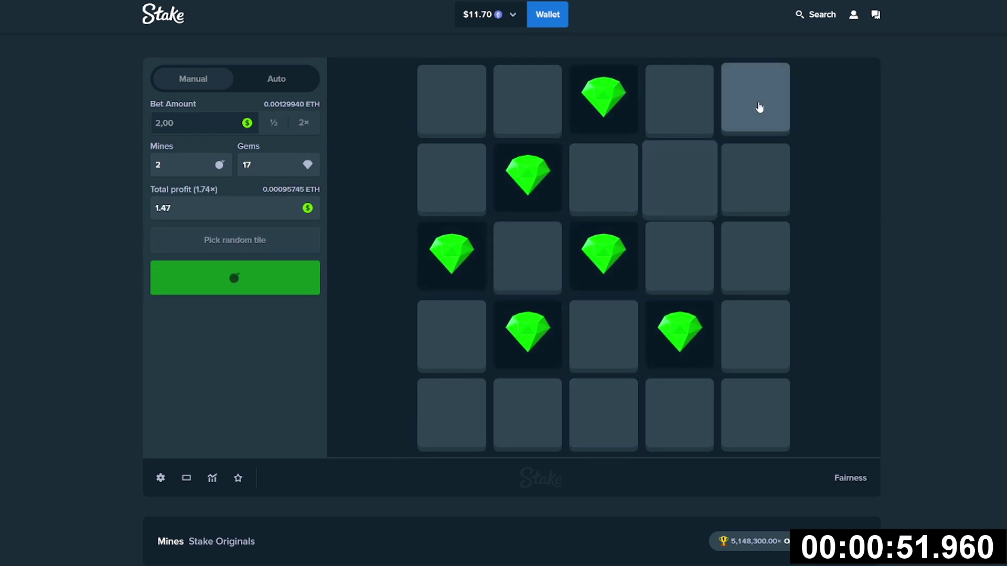
{"action": "left_click", "coordinate": [755, 99]}
{"action": "left_click", "coordinate": [451, 100]}
{"action": "left_click", "coordinate": [452, 412]}
{"action": "left_click", "coordinate": [755, 415]}
{"action": "left_click", "coordinate": [526, 259]}
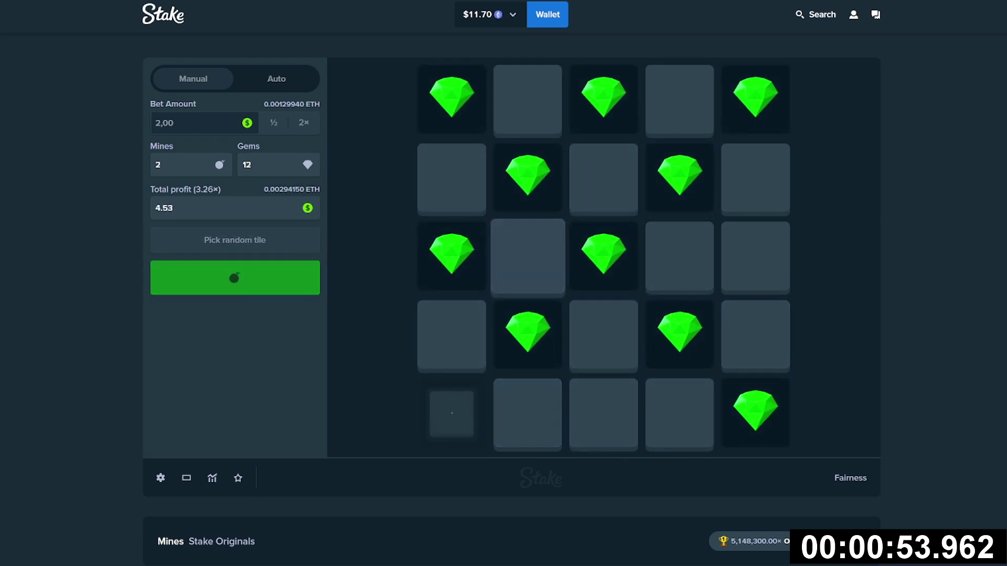
{"action": "left_click", "coordinate": [258, 283]}
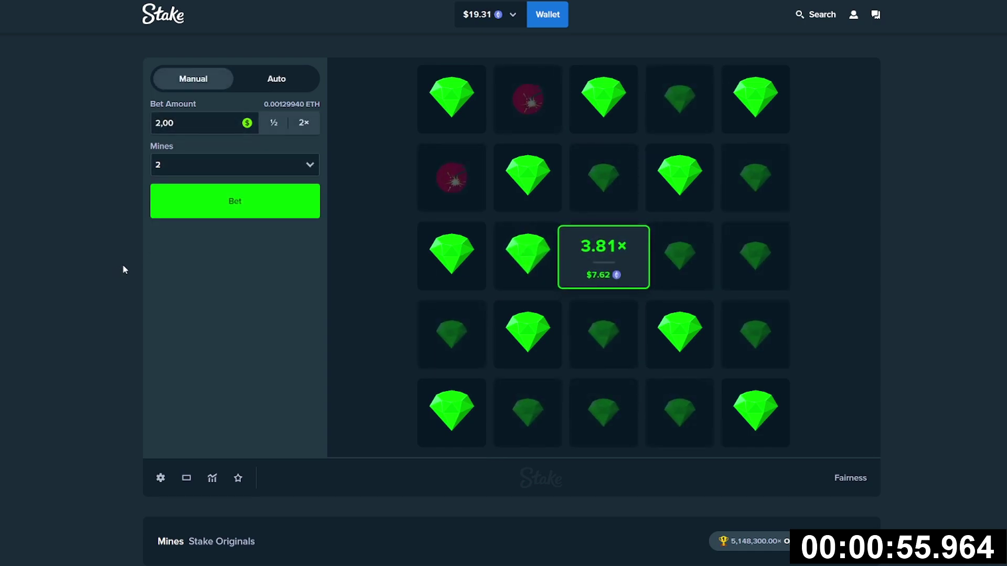
Step: Play two more $2 rounds, each ending on a mine
{"action": "left_click", "coordinate": [235, 201]}
{"action": "left_click", "coordinate": [452, 412]}
{"action": "left_click", "coordinate": [451, 335]}
{"action": "left_click", "coordinate": [527, 259]}
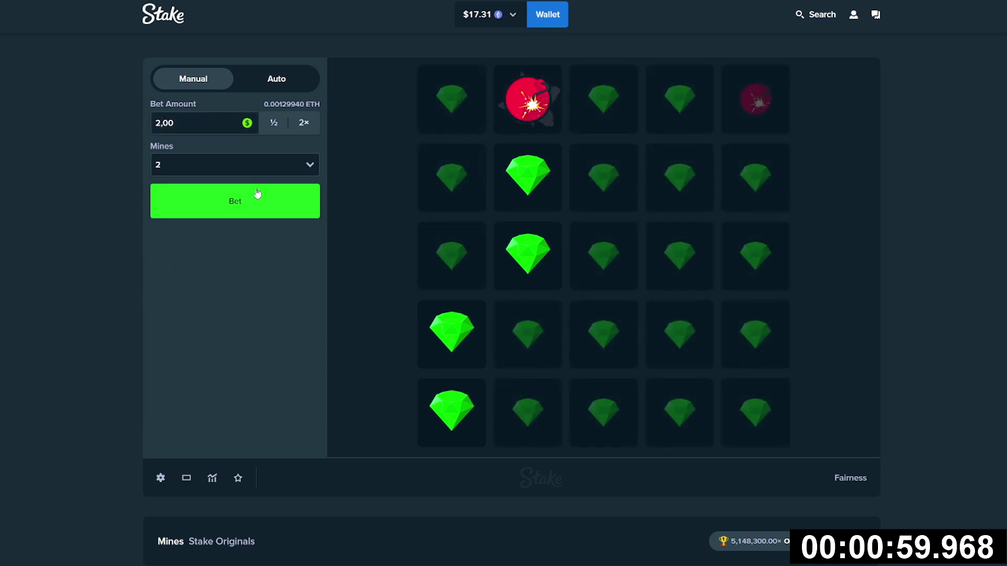
{"action": "left_click", "coordinate": [235, 199]}
{"action": "left_click", "coordinate": [679, 414]}
{"action": "left_click", "coordinate": [603, 335]}
{"action": "left_click", "coordinate": [451, 181]}
{"action": "left_click", "coordinate": [452, 102]}
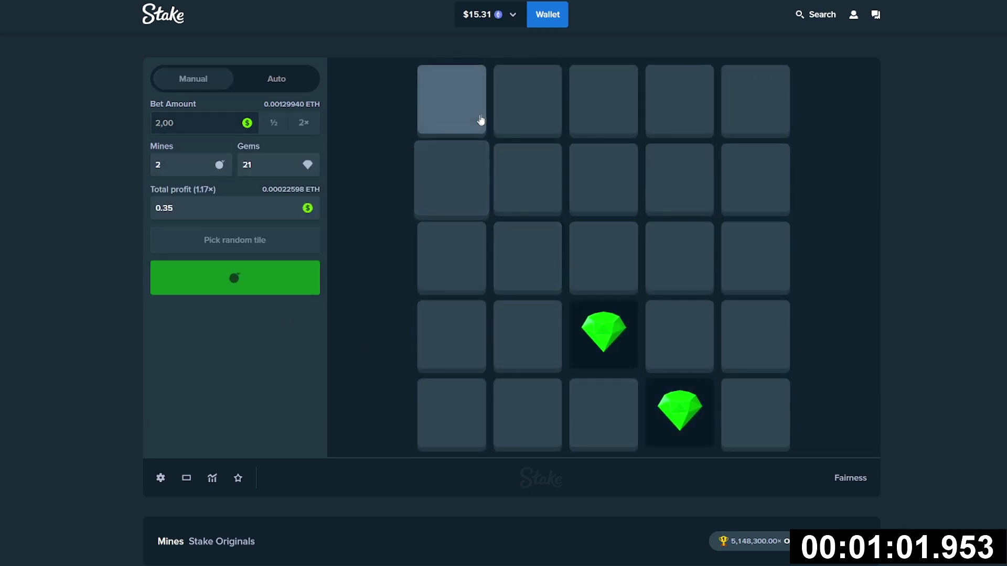
{"action": "left_click", "coordinate": [527, 102]}
{"action": "left_click", "coordinate": [603, 107]}
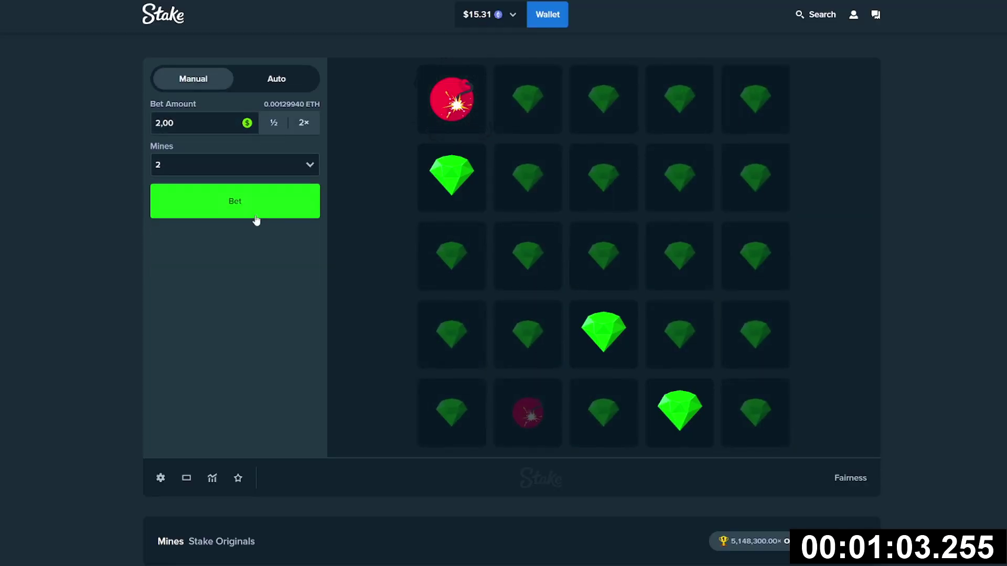
Step: Uncover fourteen gems in one round and cash out at 5.40×
{"action": "left_click", "coordinate": [234, 203]}
{"action": "left_click", "coordinate": [452, 414]}
{"action": "left_click", "coordinate": [527, 335]}
{"action": "left_click", "coordinate": [527, 256]}
{"action": "left_click", "coordinate": [526, 179]}
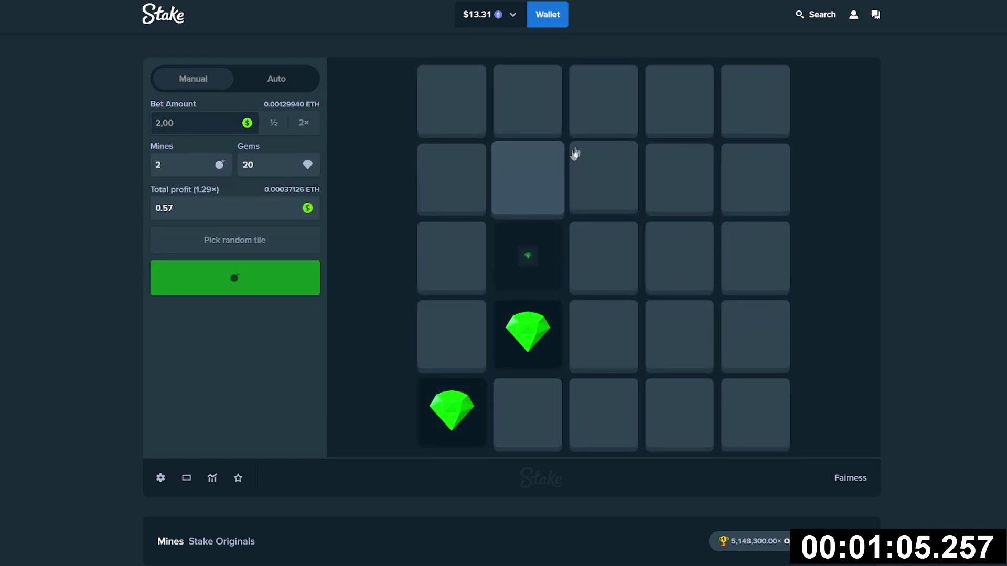
{"action": "left_click", "coordinate": [603, 99]}
{"action": "left_click", "coordinate": [680, 102]}
{"action": "left_click", "coordinate": [755, 102]}
{"action": "left_click", "coordinate": [755, 178]}
{"action": "left_click", "coordinate": [756, 257]}
{"action": "left_click", "coordinate": [680, 335]}
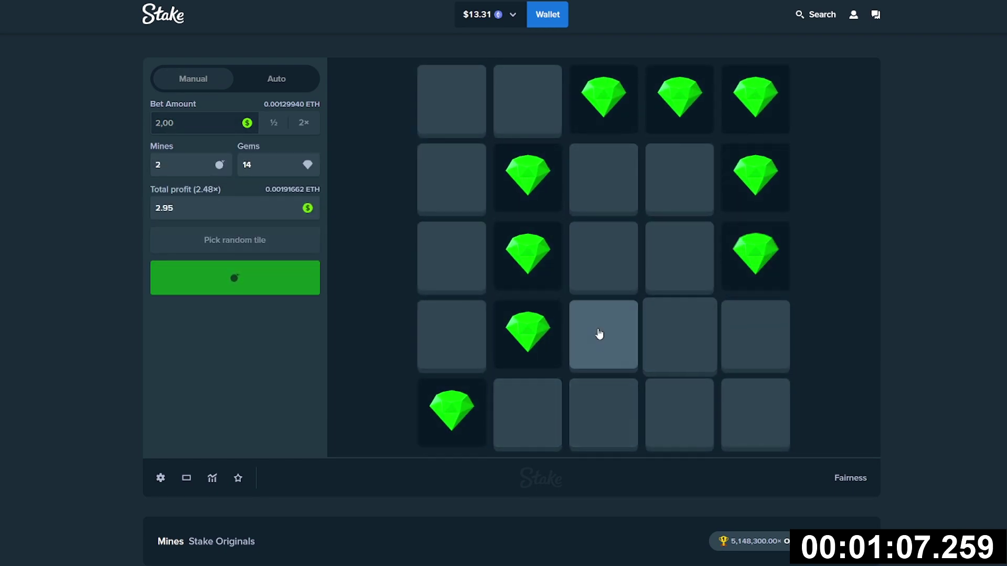
{"action": "left_click", "coordinate": [602, 335]}
{"action": "left_click", "coordinate": [451, 259]}
{"action": "left_click", "coordinate": [602, 178]}
{"action": "left_click", "coordinate": [452, 99]}
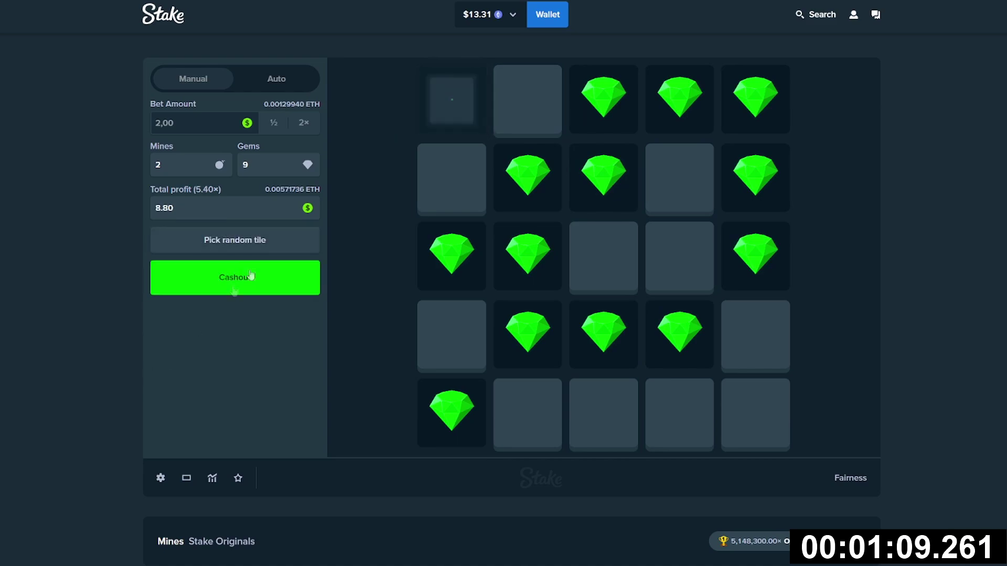
{"action": "left_click", "coordinate": [249, 278]}
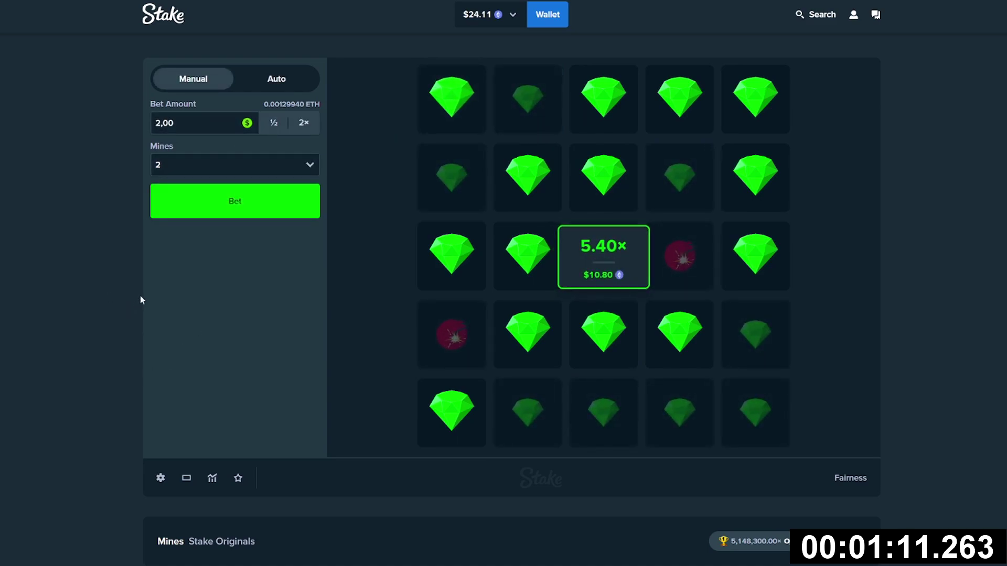
Step: Play a $2 round of five gems and cash out at 1.56×
{"action": "left_click", "coordinate": [223, 203]}
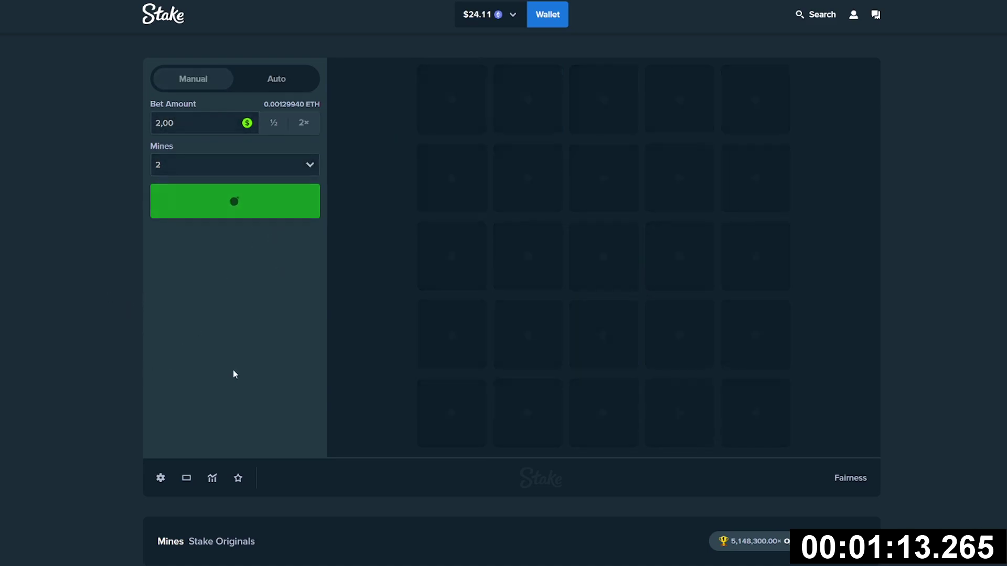
{"action": "left_click", "coordinate": [527, 413]}
{"action": "left_click", "coordinate": [527, 335]}
{"action": "left_click", "coordinate": [451, 257]}
{"action": "left_click", "coordinate": [527, 177]}
{"action": "left_click", "coordinate": [526, 99]}
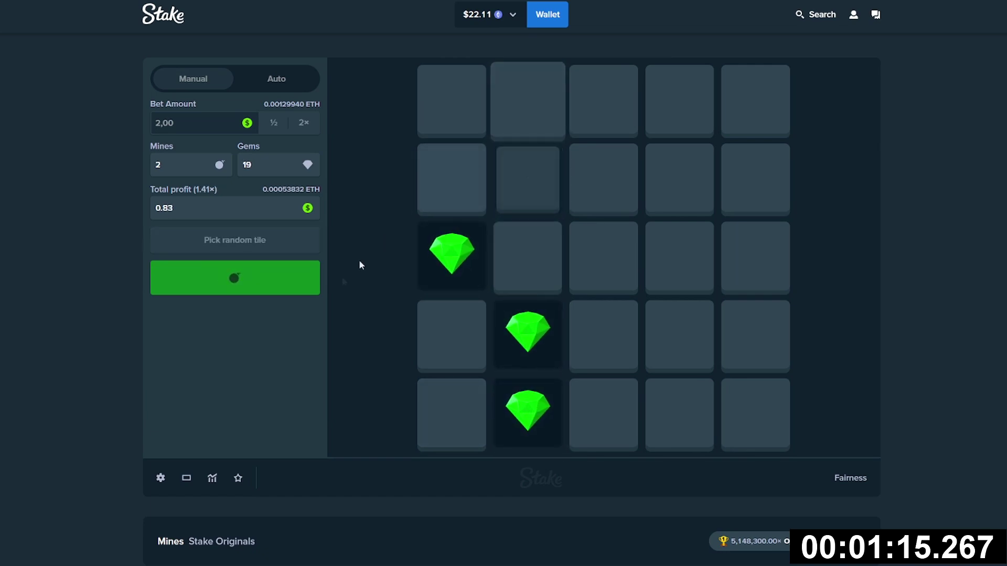
{"action": "left_click", "coordinate": [264, 277]}
Step: Play a $2 round of seven gems and cash out at 1.94×
{"action": "left_click", "coordinate": [234, 200]}
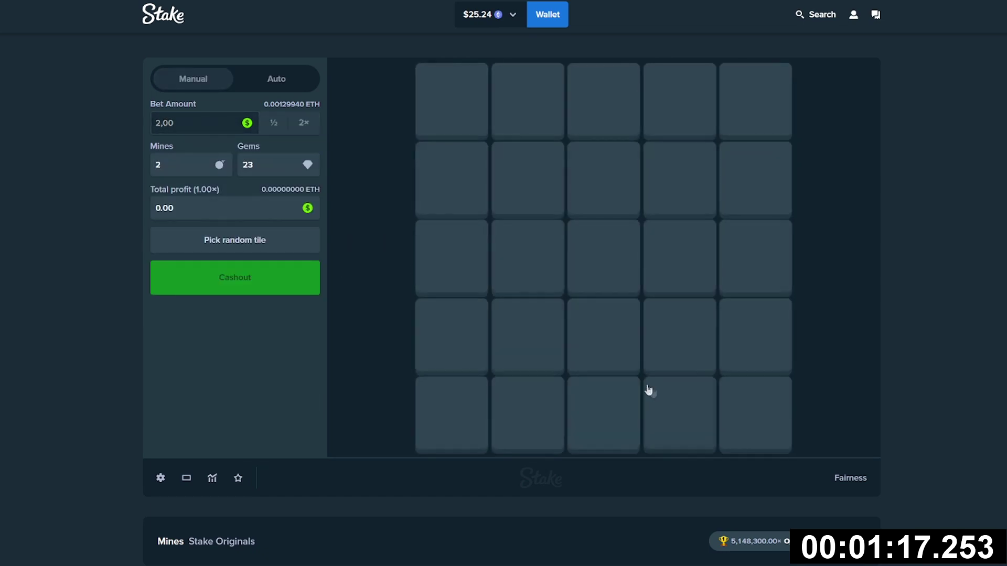
{"action": "left_click", "coordinate": [680, 414]}
{"action": "left_click", "coordinate": [603, 336]}
{"action": "left_click", "coordinate": [603, 99]}
{"action": "left_click", "coordinate": [603, 178]}
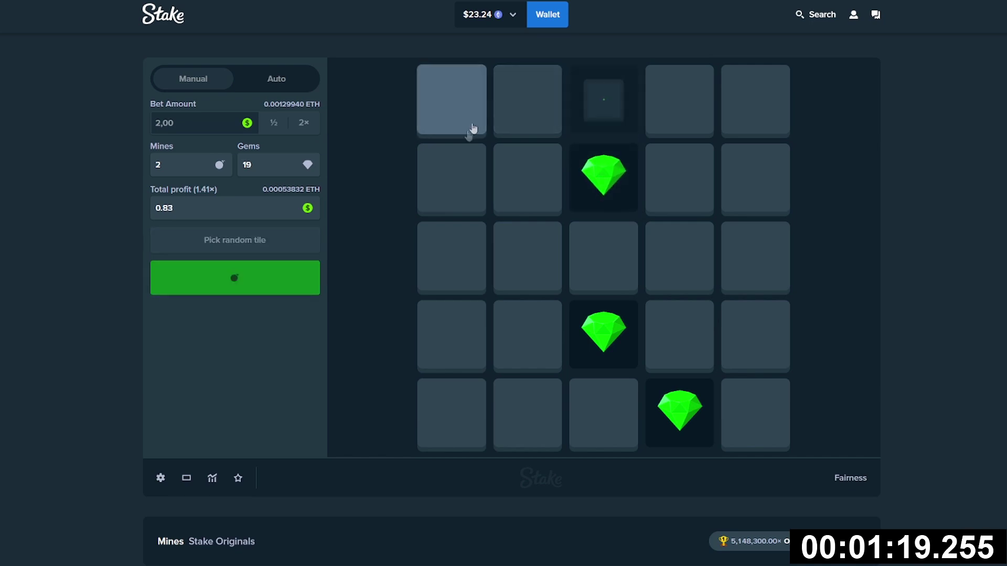
{"action": "left_click", "coordinate": [452, 100]}
{"action": "left_click", "coordinate": [452, 257]}
{"action": "left_click", "coordinate": [680, 99]}
{"action": "left_click", "coordinate": [209, 288]}
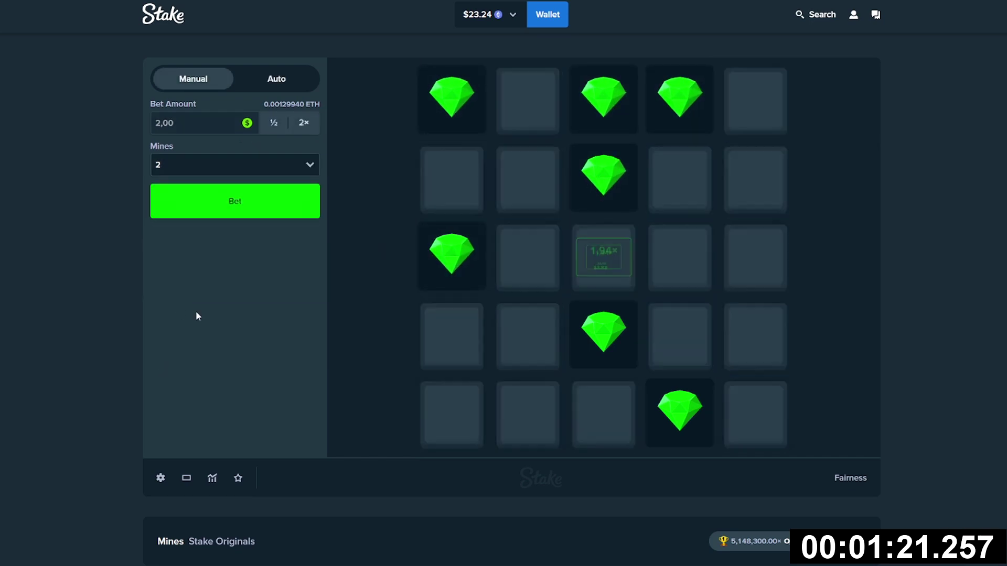
Step: Lose a round on the first tile, play one more, then return to the lobby
{"action": "left_click", "coordinate": [229, 212]}
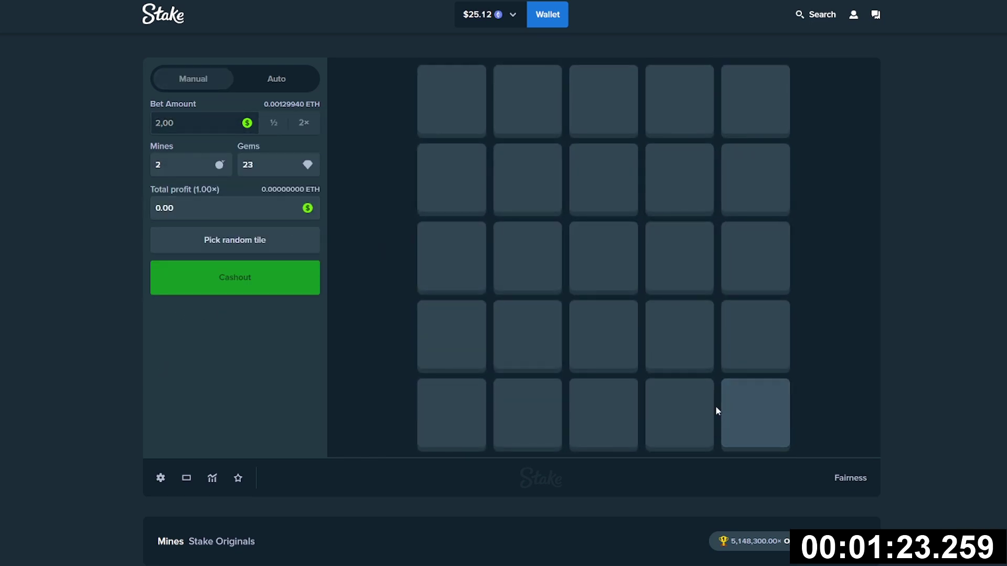
{"action": "left_click", "coordinate": [680, 414]}
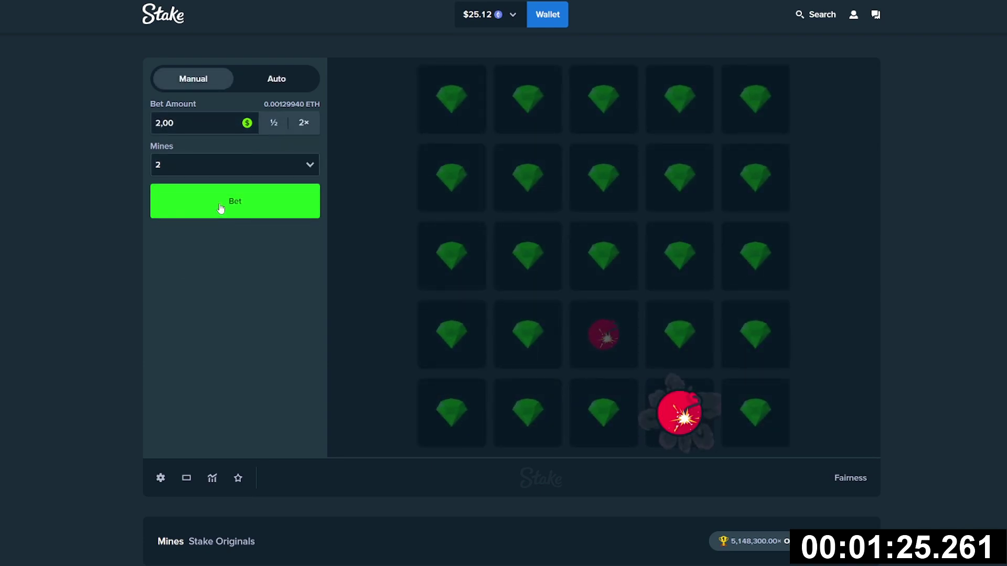
{"action": "left_click", "coordinate": [220, 209]}
{"action": "left_click", "coordinate": [527, 412]}
{"action": "left_click", "coordinate": [602, 334]}
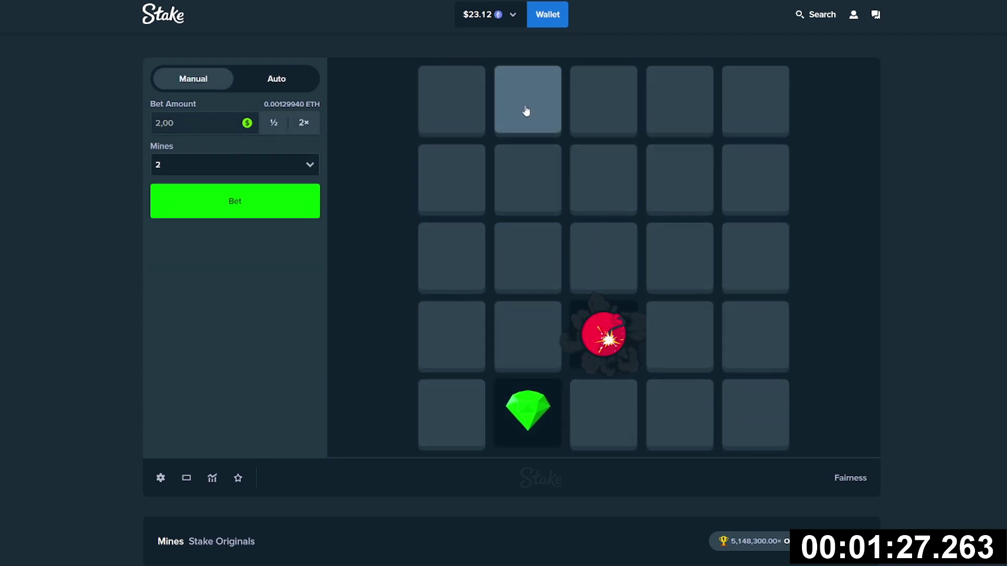
{"action": "left_click", "coordinate": [161, 14]}
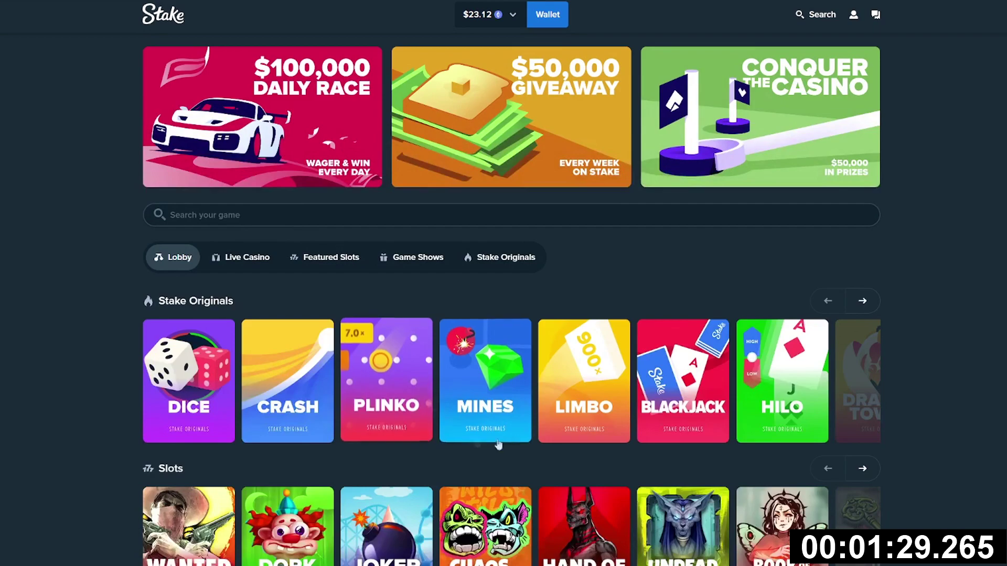
{"action": "scroll", "coordinate": [347, 388], "scroll_direction": "down", "scroll_amount": 1}
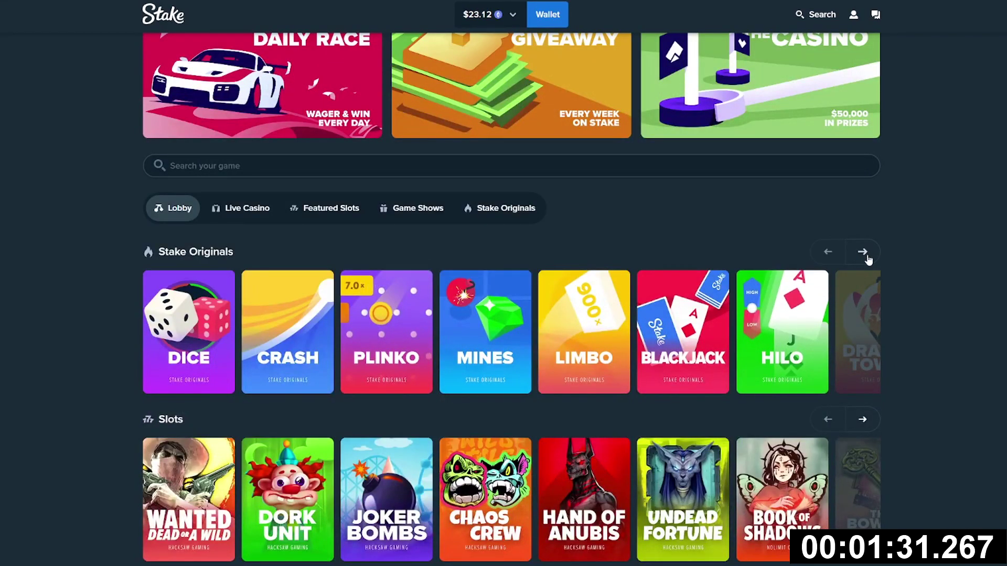
Step: Open Limbo, edit the target multiplier, place two bets, then return to the lobby
{"action": "left_click", "coordinate": [584, 330]}
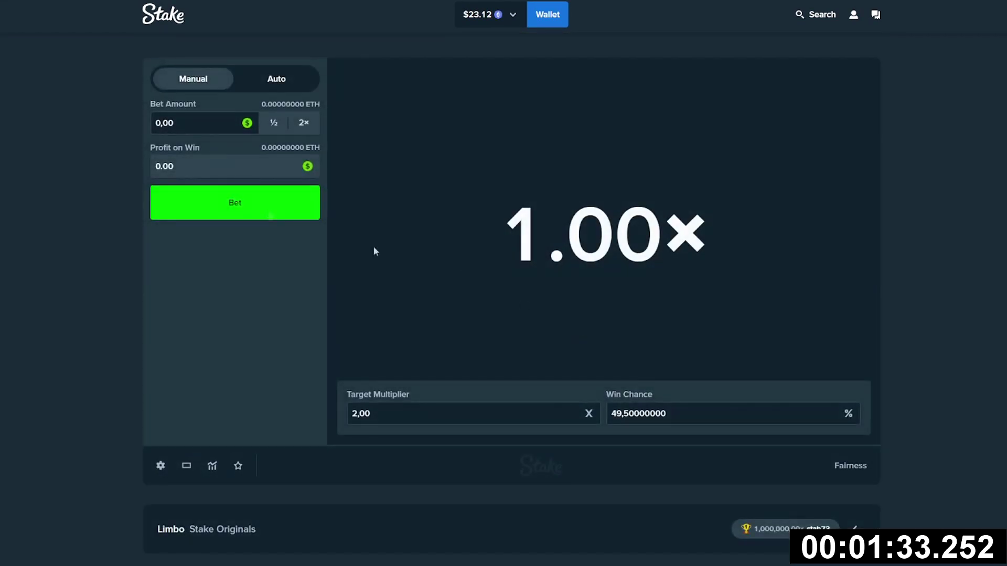
{"action": "type", "text": "1"}
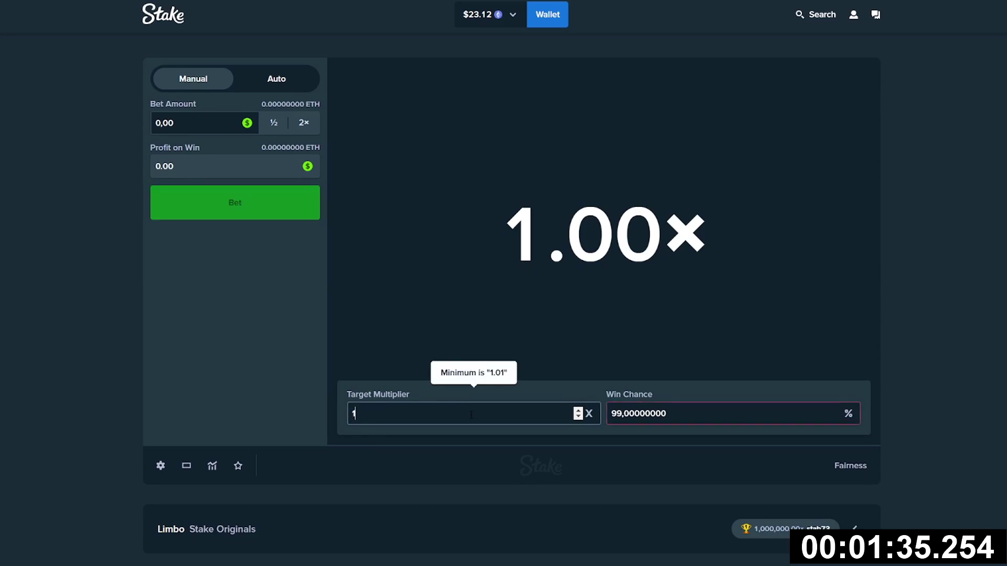
{"action": "type", "text": "0"}
{"action": "key", "text": "BackSpace"}
{"action": "key", "text": "BackSpace"}
{"action": "type", "text": "7"}
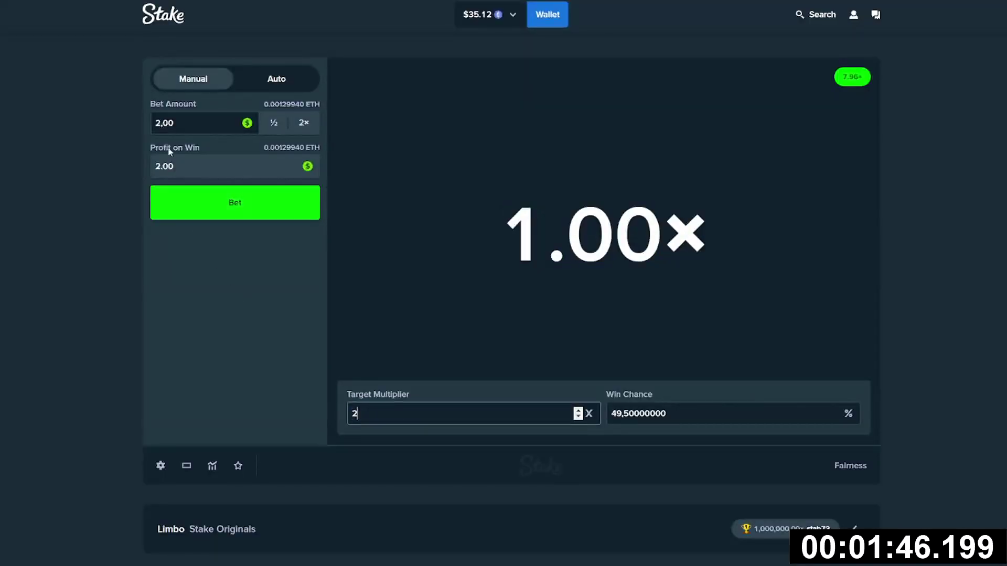
{"action": "type", "text": "1"}
{"action": "left_click", "coordinate": [223, 206]}
{"action": "left_click", "coordinate": [222, 205]}
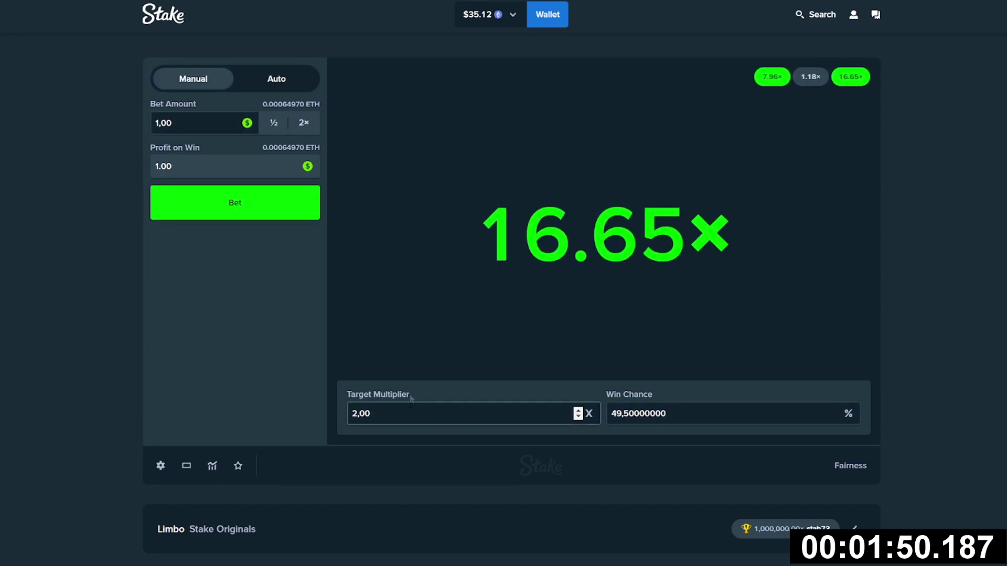
{"action": "left_click", "coordinate": [179, 17]}
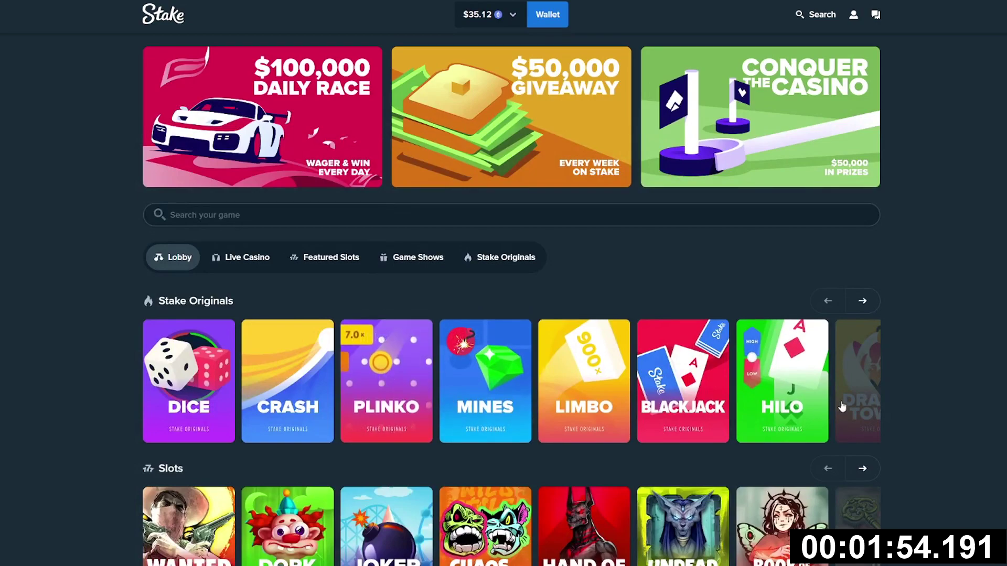
Step: Page through the Stake Originals carousel and open Dragon Tower
{"action": "left_click", "coordinate": [862, 300]}
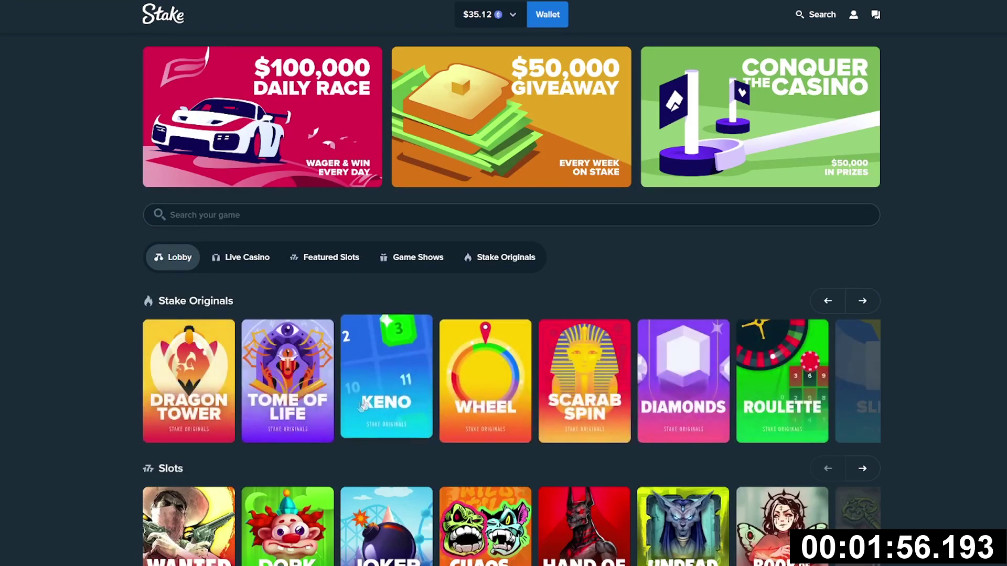
{"action": "left_click", "coordinate": [827, 301]}
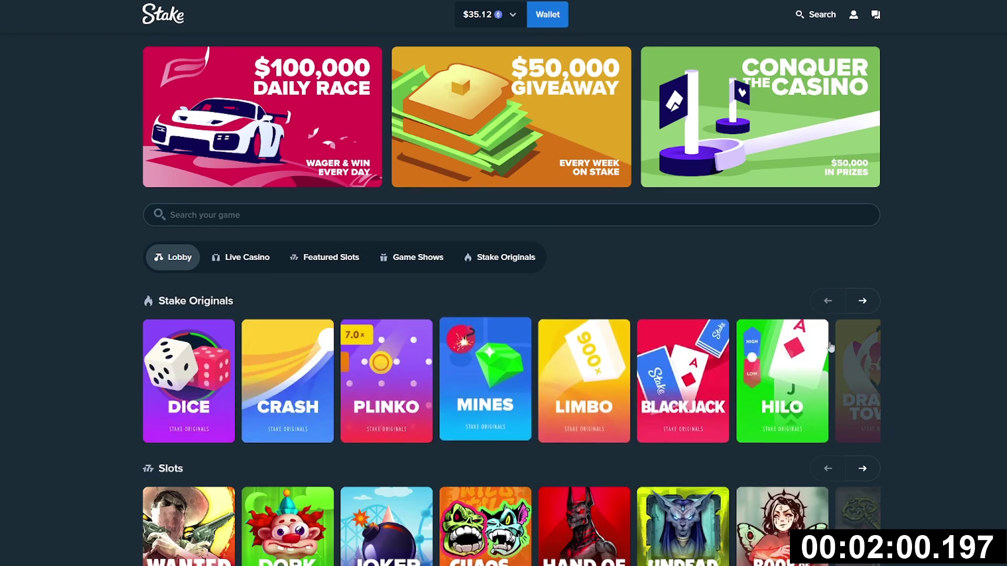
{"action": "left_click", "coordinate": [865, 302]}
{"action": "left_click", "coordinate": [188, 370]}
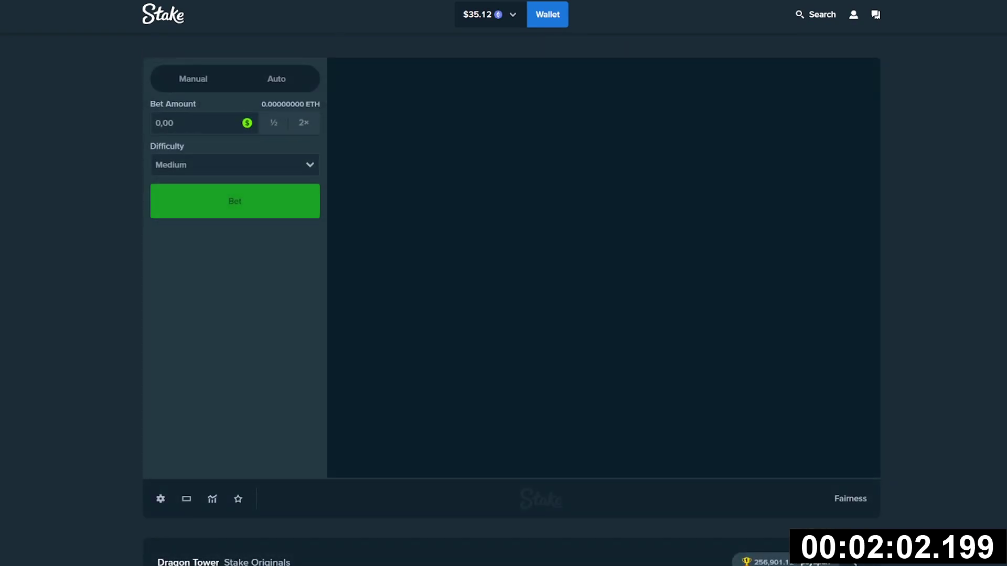
{"action": "type", "text": "2"}
Step: Bet $2 on Medium Dragon Tower and pick a bottom-row tile
{"action": "left_click", "coordinate": [234, 200]}
{"action": "left_click", "coordinate": [603, 461]}
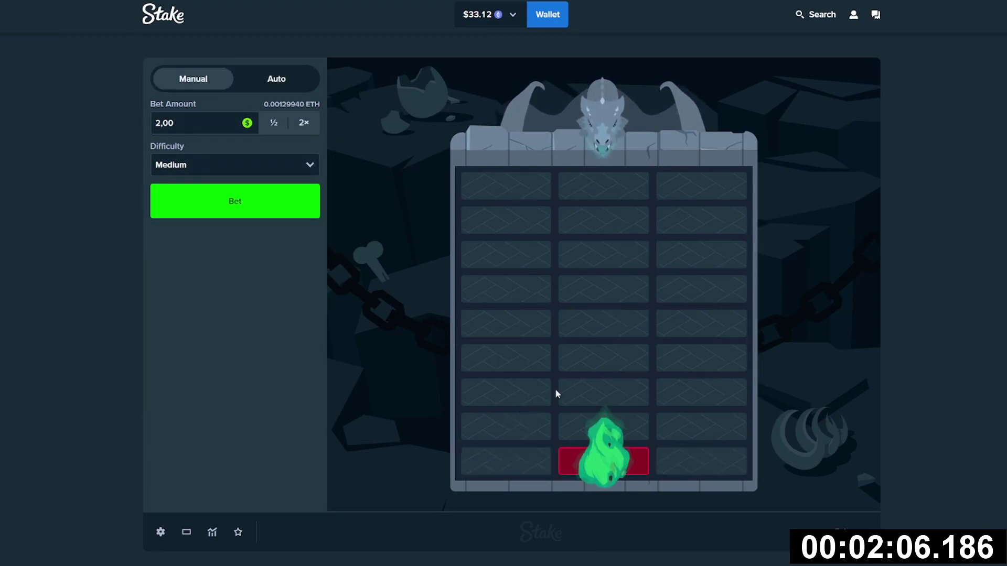
{"action": "left_click", "coordinate": [235, 197]}
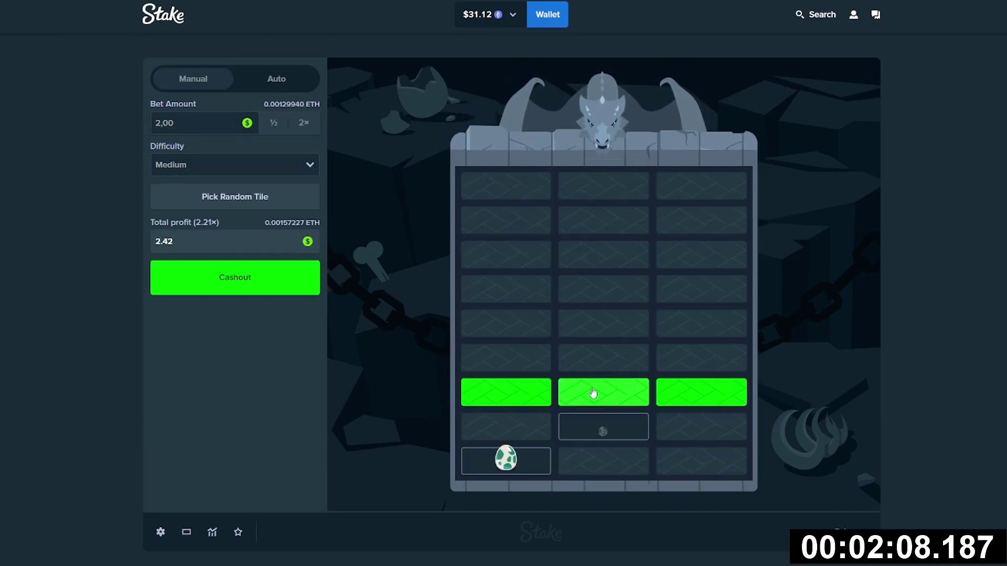
{"action": "left_click", "coordinate": [235, 196]}
{"action": "left_click", "coordinate": [234, 197]}
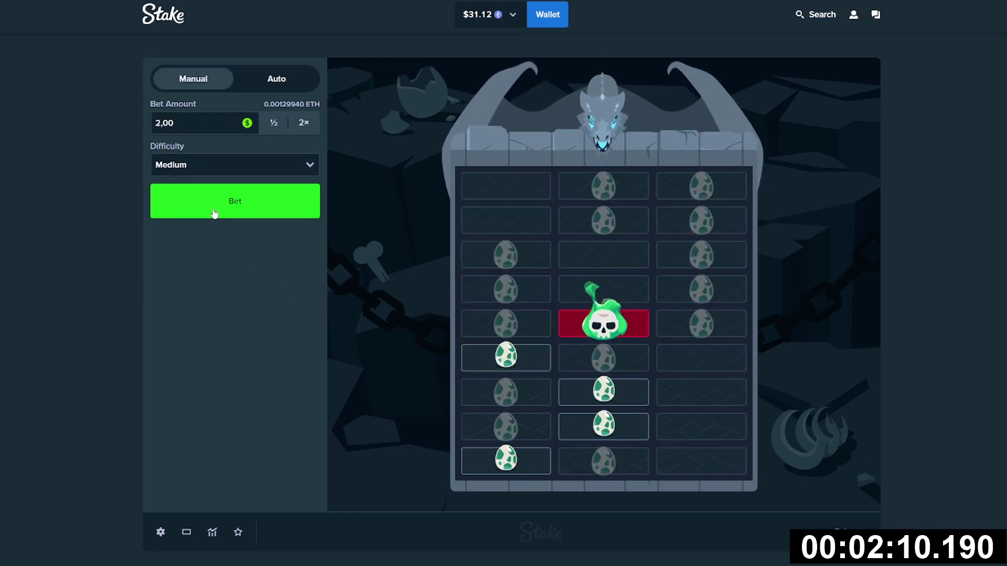
Step: Play two more $2 rounds, climbing to the third row
{"action": "left_click", "coordinate": [212, 212]}
{"action": "left_click", "coordinate": [647, 461]}
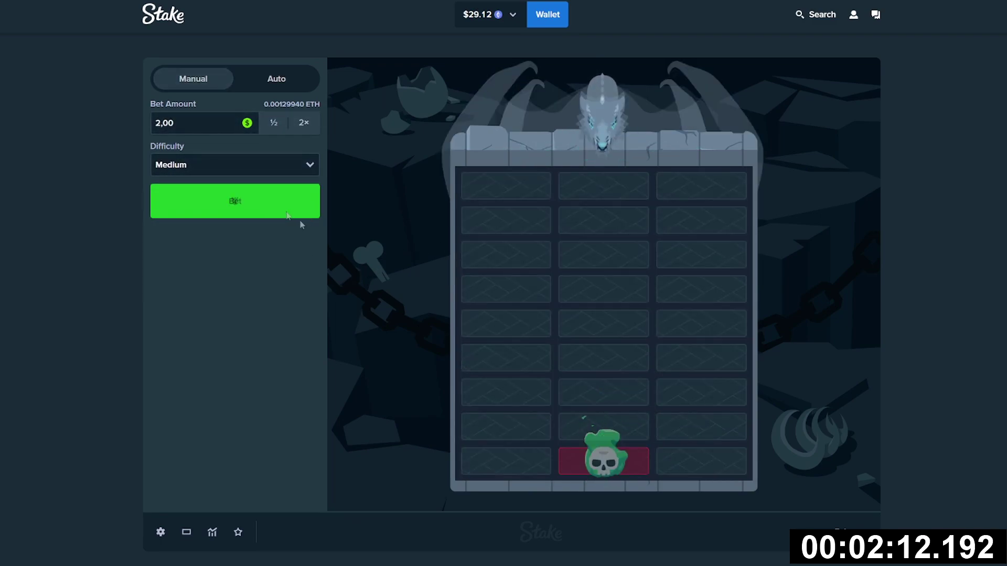
{"action": "key", "text": "space"}
{"action": "left_click", "coordinate": [701, 460]}
{"action": "left_click", "coordinate": [604, 426]}
{"action": "left_click", "coordinate": [506, 390]}
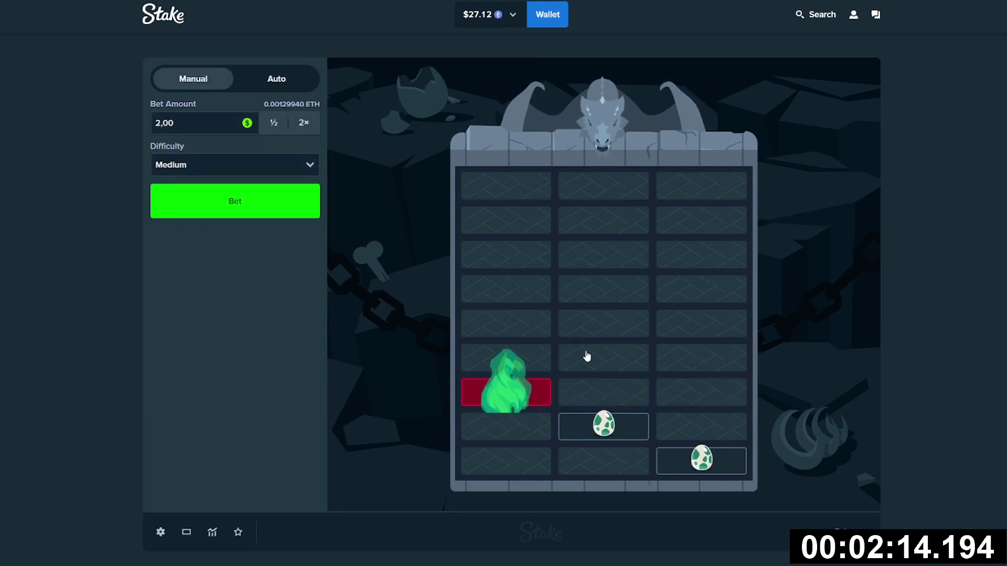
Step: Climb four rows in a new $2 round and cash out
{"action": "left_click", "coordinate": [234, 205]}
{"action": "left_click", "coordinate": [603, 462]}
{"action": "left_click", "coordinate": [701, 426]}
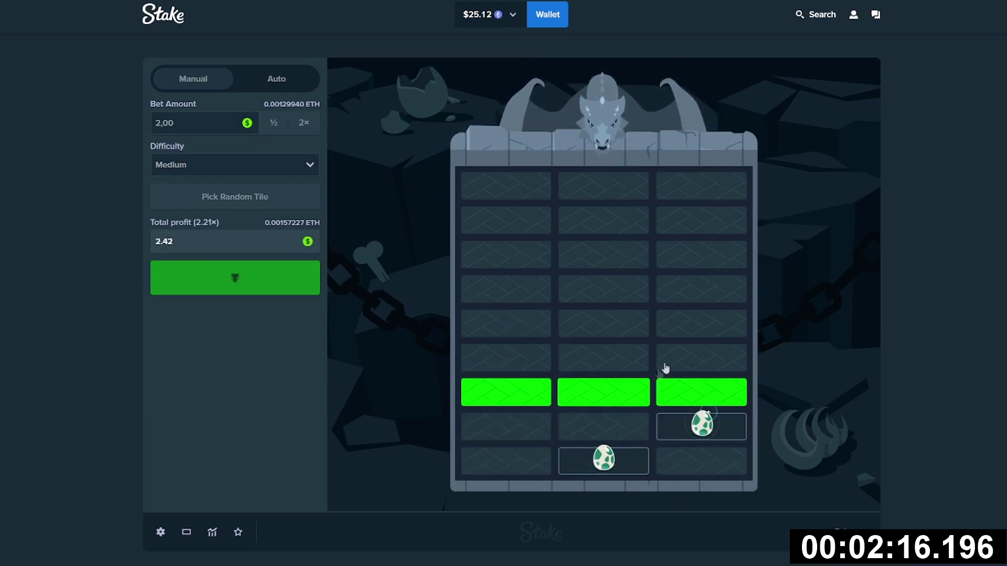
{"action": "left_click", "coordinate": [603, 391]}
{"action": "left_click", "coordinate": [701, 358]}
{"action": "left_click", "coordinate": [217, 274]}
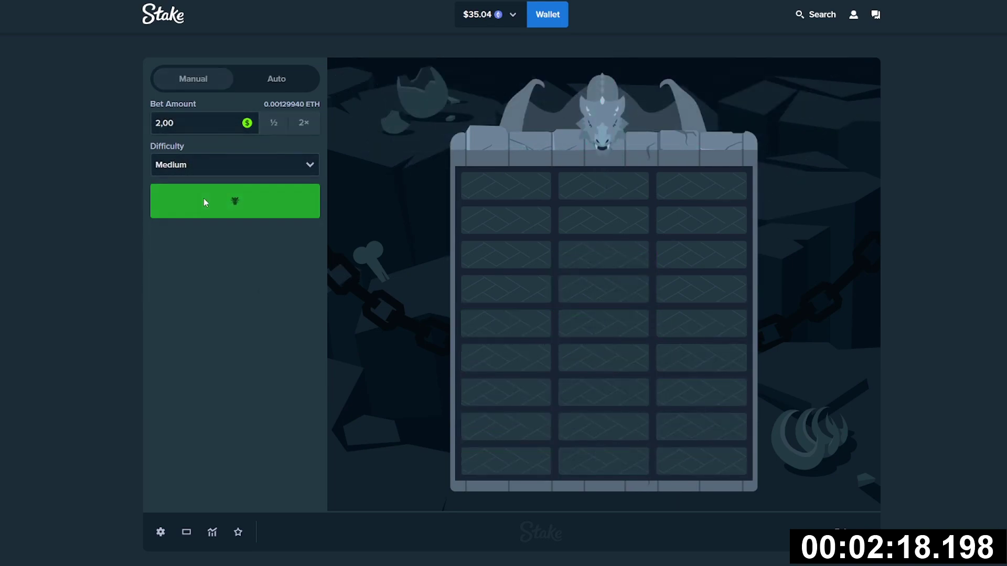
Step: Lose a round on the bottom row, then climb three rows, cash out at 3.31×, and start a new round
{"action": "left_click", "coordinate": [217, 277]}
{"action": "left_click", "coordinate": [701, 462]}
{"action": "left_click", "coordinate": [234, 203]}
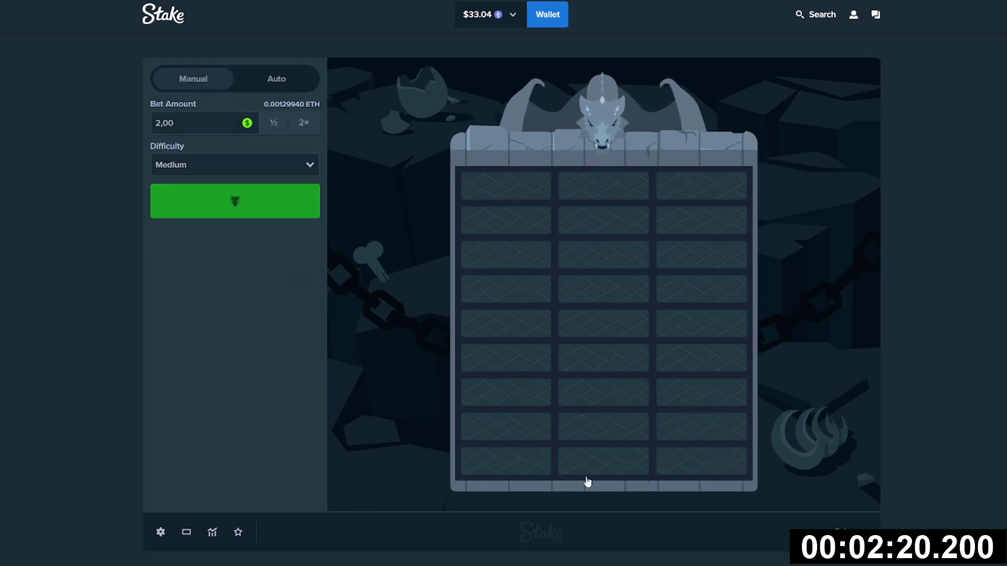
{"action": "left_click", "coordinate": [603, 462]}
{"action": "left_click", "coordinate": [506, 427]}
{"action": "left_click", "coordinate": [603, 391]}
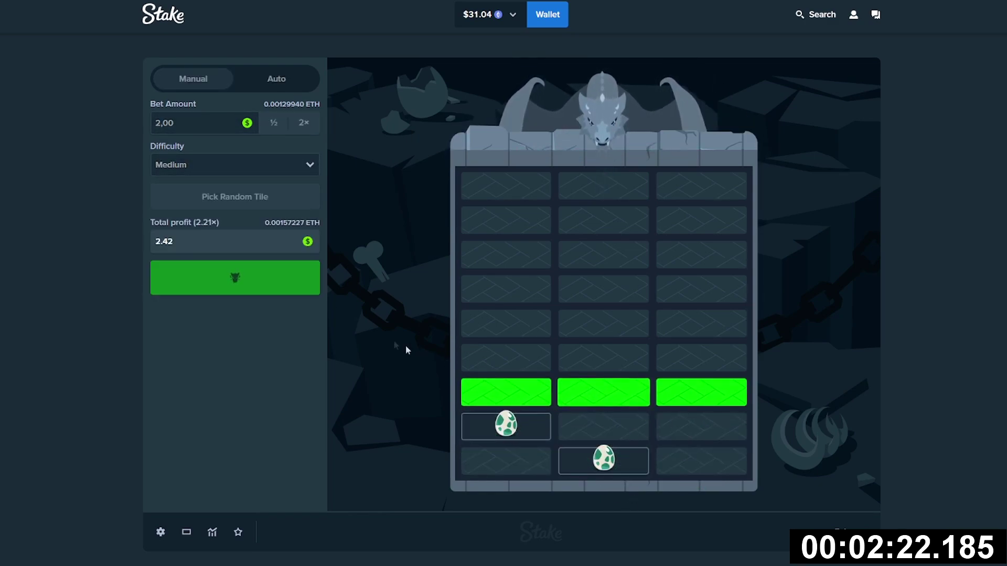
{"action": "left_click", "coordinate": [234, 277]}
{"action": "left_click", "coordinate": [260, 202]}
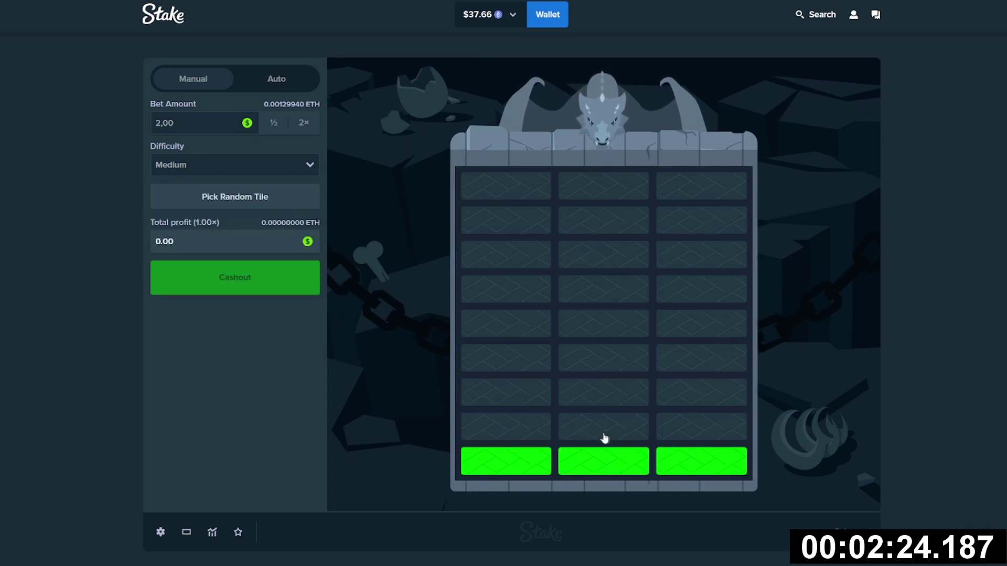
Step: Play several losing $2 Dragon Tower rounds, picking tiles on the lower rows
{"action": "left_click", "coordinate": [647, 464]}
{"action": "left_click", "coordinate": [603, 426]}
{"action": "left_click", "coordinate": [505, 391]}
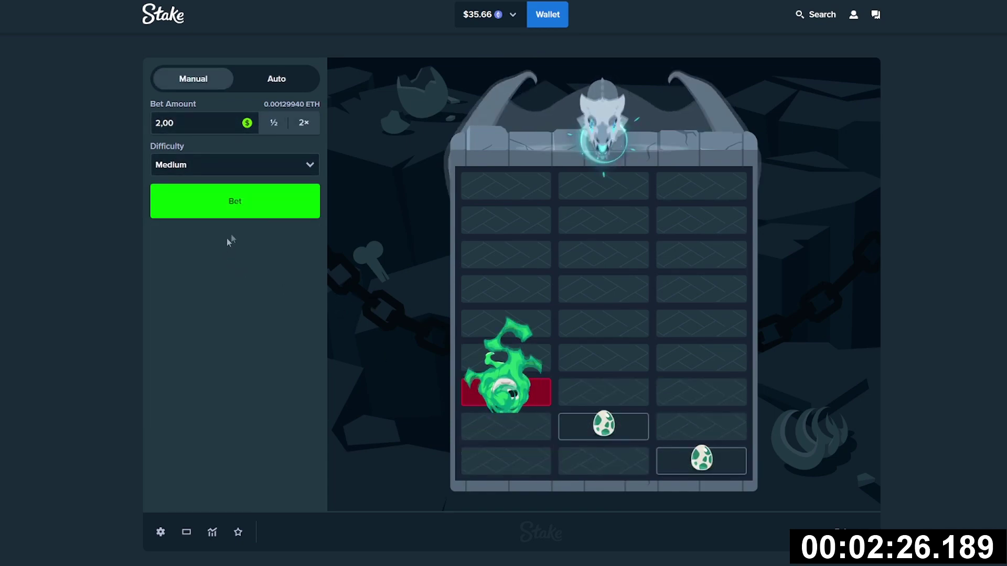
{"action": "left_click", "coordinate": [234, 267]}
{"action": "left_click", "coordinate": [505, 462]}
{"action": "left_click", "coordinate": [604, 426]}
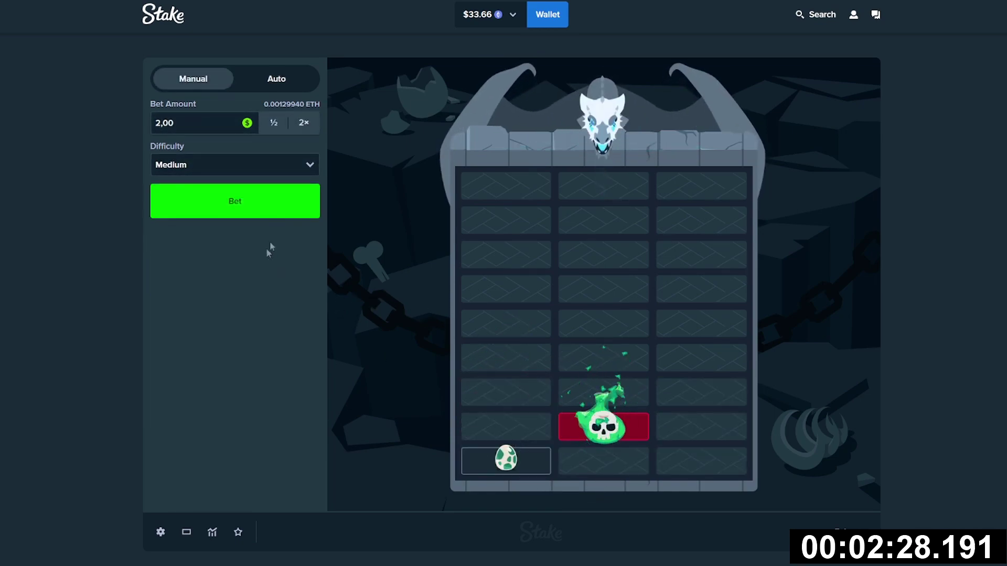
{"action": "left_click", "coordinate": [234, 277]}
{"action": "left_click", "coordinate": [701, 462]}
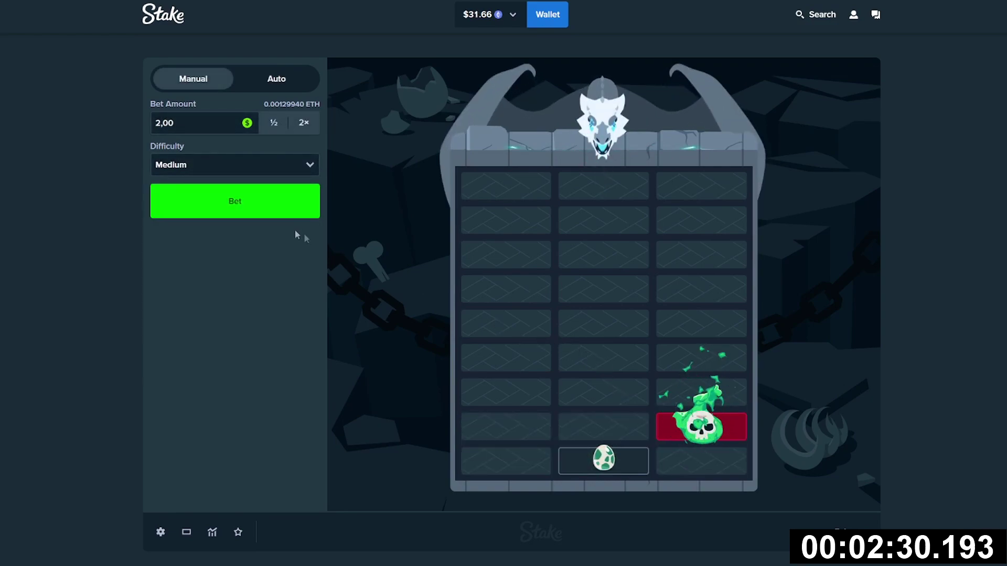
{"action": "left_click", "coordinate": [234, 278]}
{"action": "left_click", "coordinate": [603, 462]}
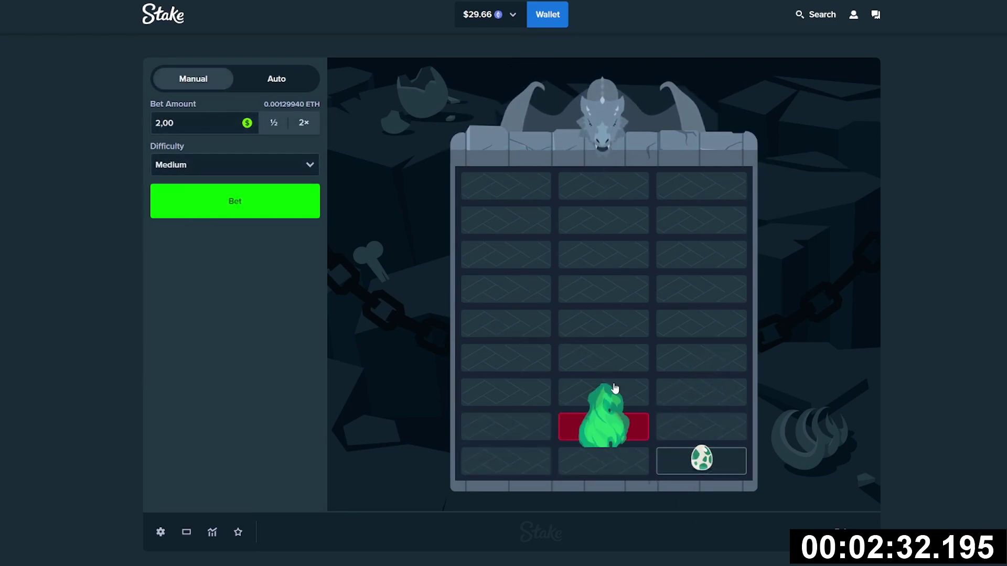
Step: Play a $2 round that reveals two eggs and cash out at 2.21×
{"action": "left_click", "coordinate": [234, 276]}
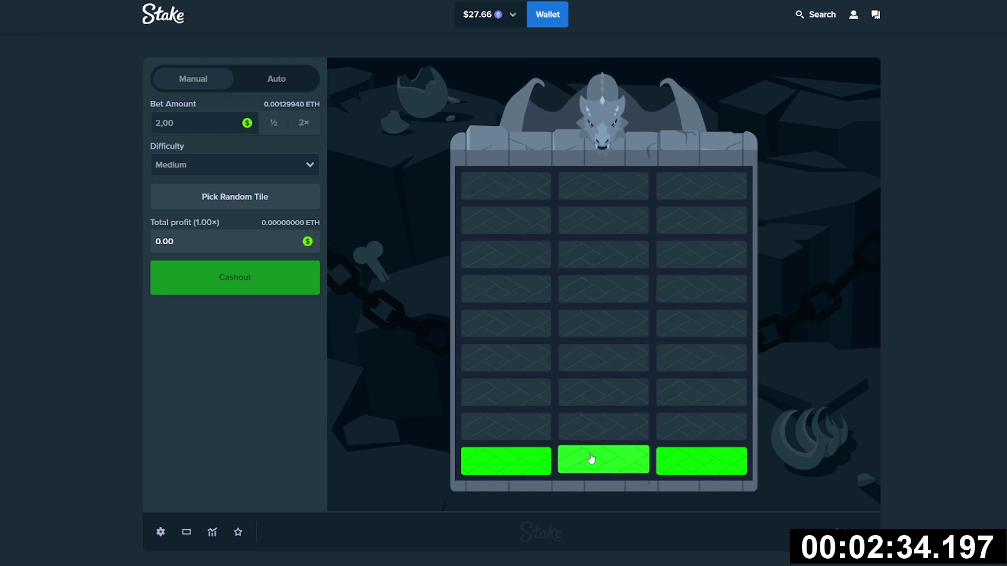
{"action": "left_click", "coordinate": [591, 459]}
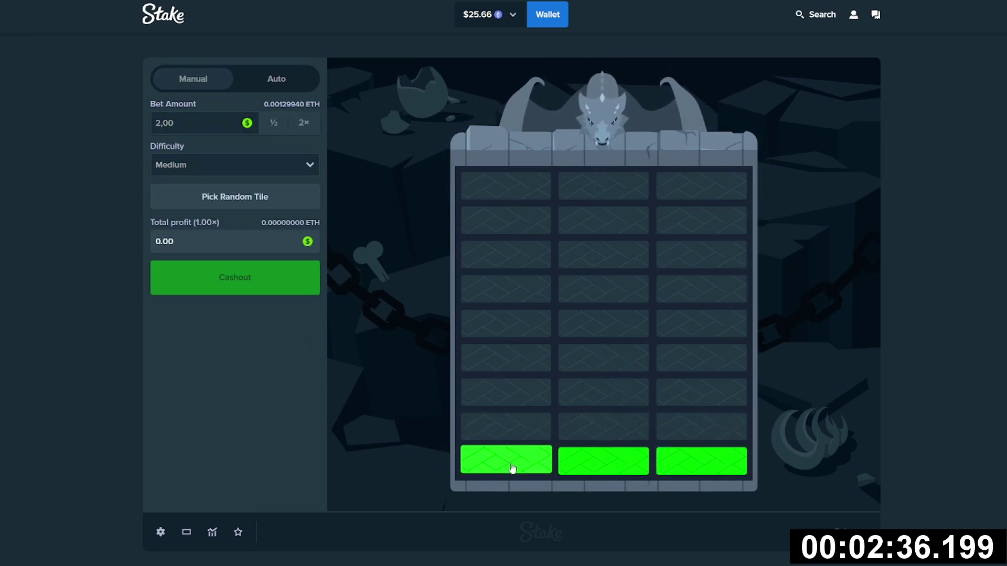
{"action": "left_click", "coordinate": [512, 470]}
{"action": "left_click", "coordinate": [603, 425]}
{"action": "left_click", "coordinate": [260, 275]}
Step: Play more $2 rounds, climbing as high as the fourth row before losing
{"action": "left_click", "coordinate": [288, 205]}
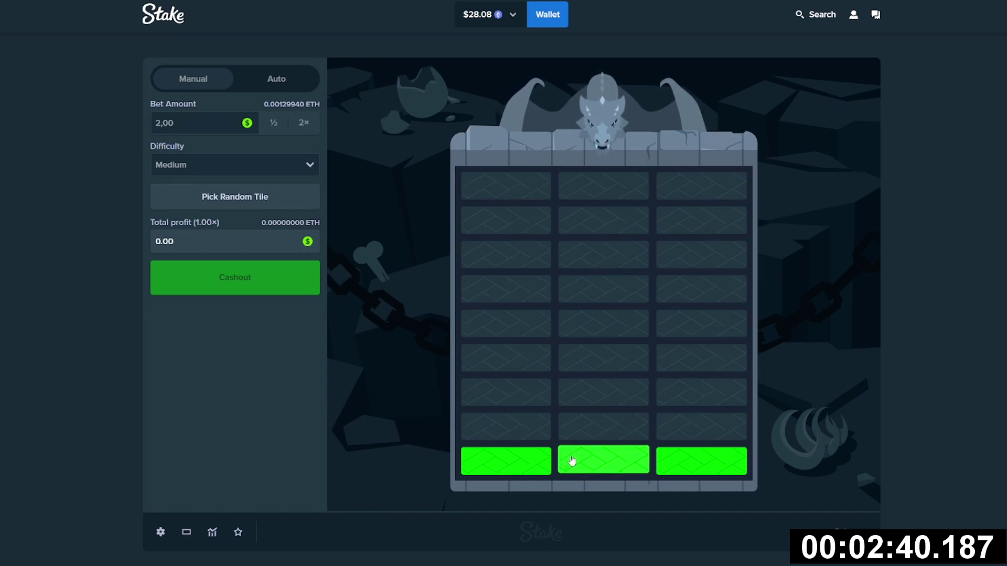
{"action": "left_click", "coordinate": [572, 461]}
{"action": "left_click", "coordinate": [283, 201]}
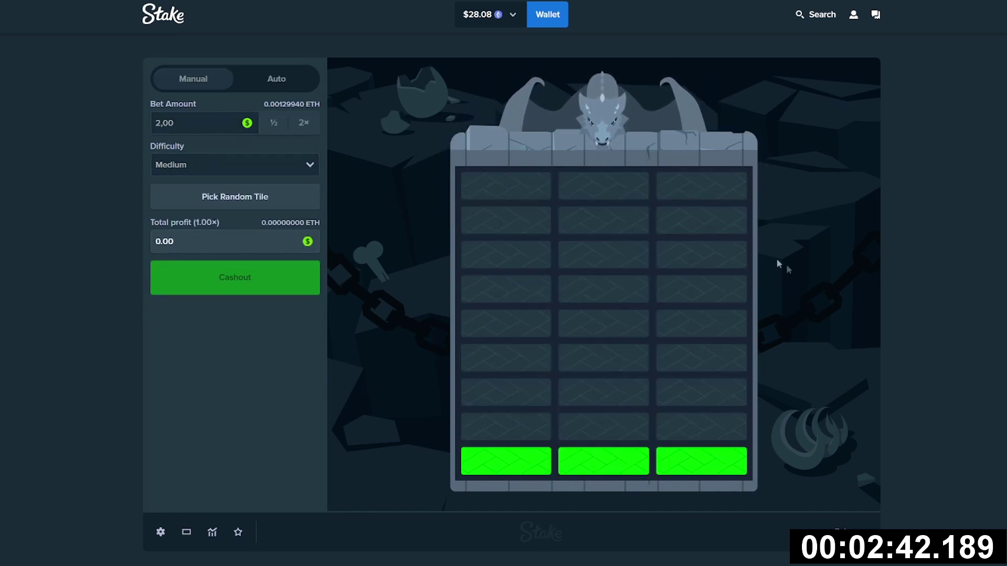
{"action": "left_click", "coordinate": [701, 461]}
{"action": "left_click", "coordinate": [604, 425]}
{"action": "left_click", "coordinate": [604, 390]}
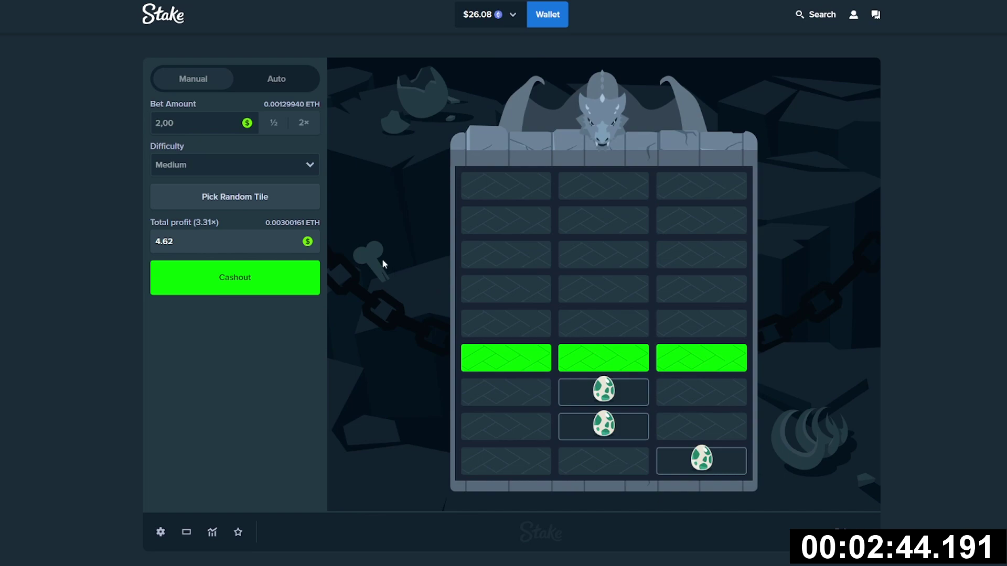
{"action": "left_click", "coordinate": [506, 357]}
{"action": "left_click", "coordinate": [235, 197]}
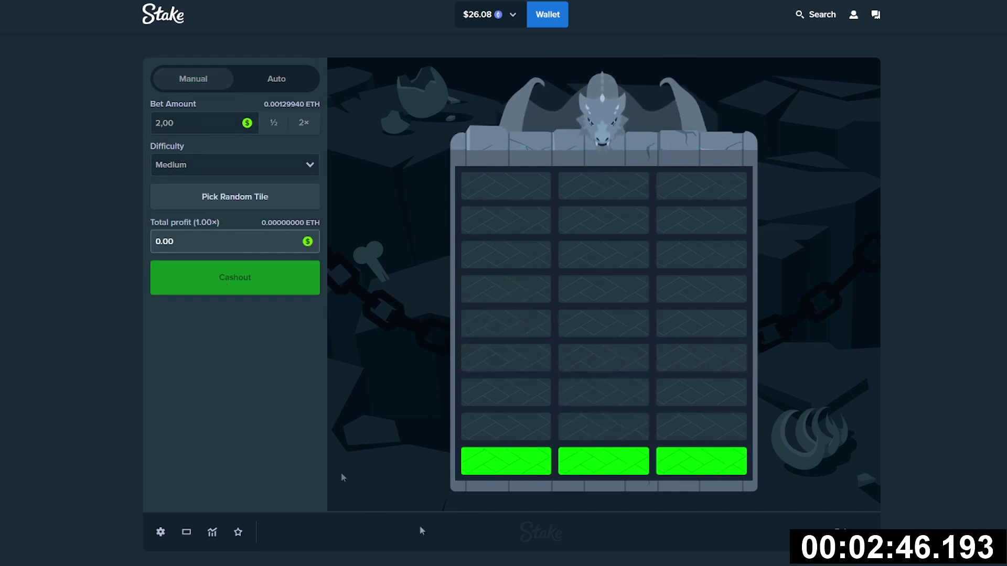
{"action": "left_click", "coordinate": [604, 462]}
{"action": "left_click", "coordinate": [506, 425]}
{"action": "left_click", "coordinate": [603, 390]}
{"action": "left_click", "coordinate": [506, 357]}
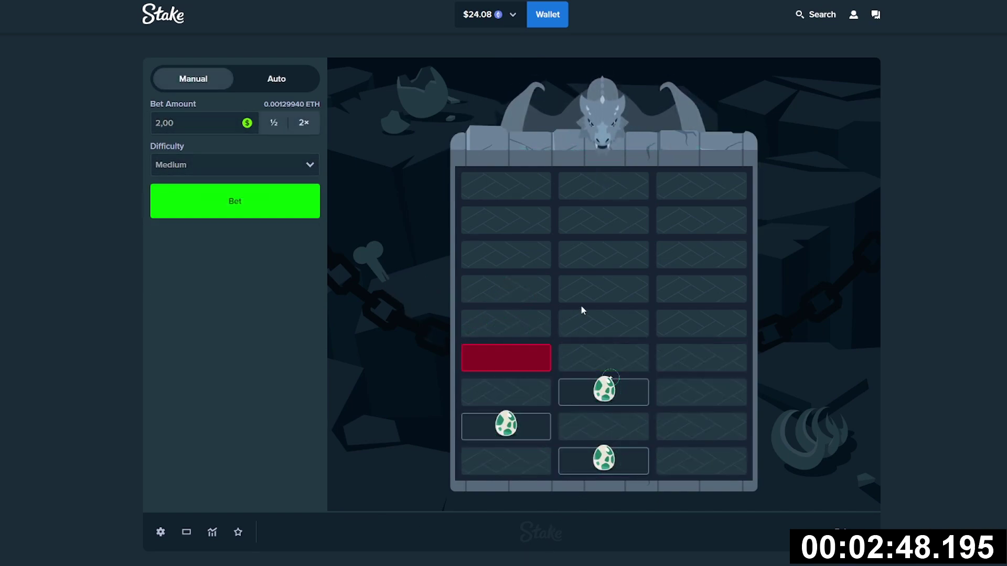
Step: Lose a $2 round using Pick Random Tile, then cash out another at 3.31×
{"action": "left_click", "coordinate": [234, 201]}
{"action": "left_click", "coordinate": [603, 461]}
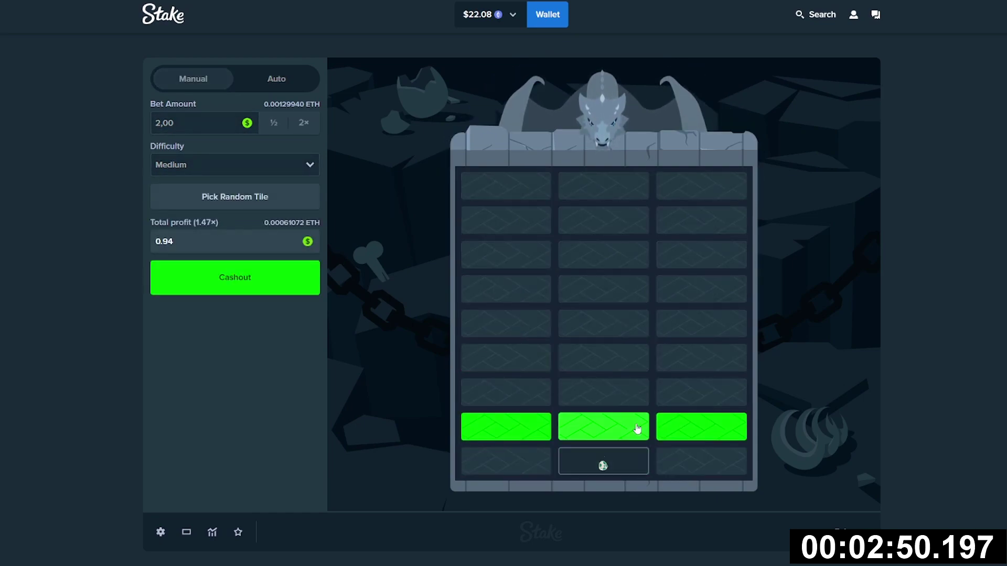
{"action": "left_click", "coordinate": [235, 196]}
{"action": "left_click", "coordinate": [234, 197]}
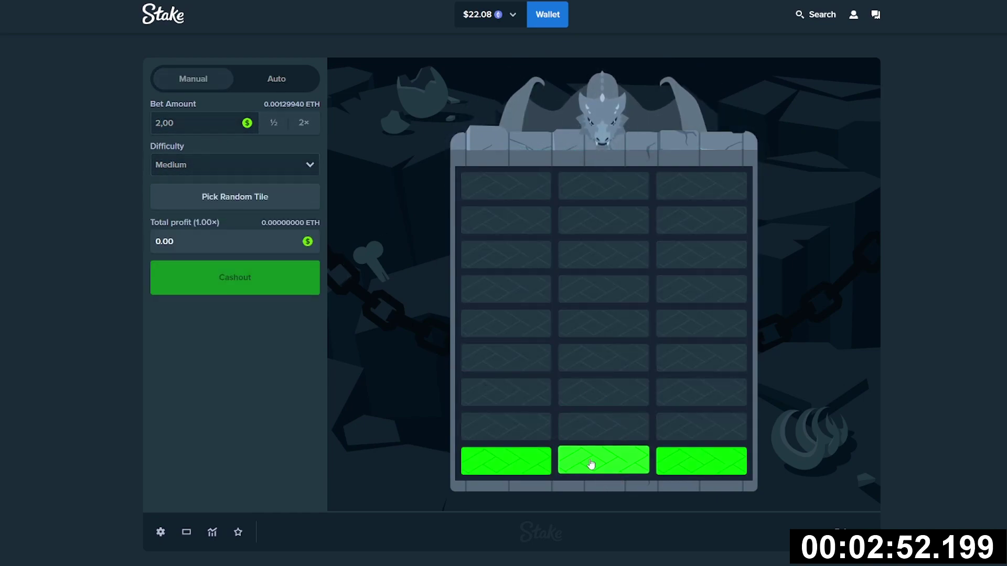
{"action": "left_click", "coordinate": [603, 461]}
{"action": "left_click", "coordinate": [506, 427]}
{"action": "left_click", "coordinate": [603, 391]}
{"action": "left_click", "coordinate": [235, 278]}
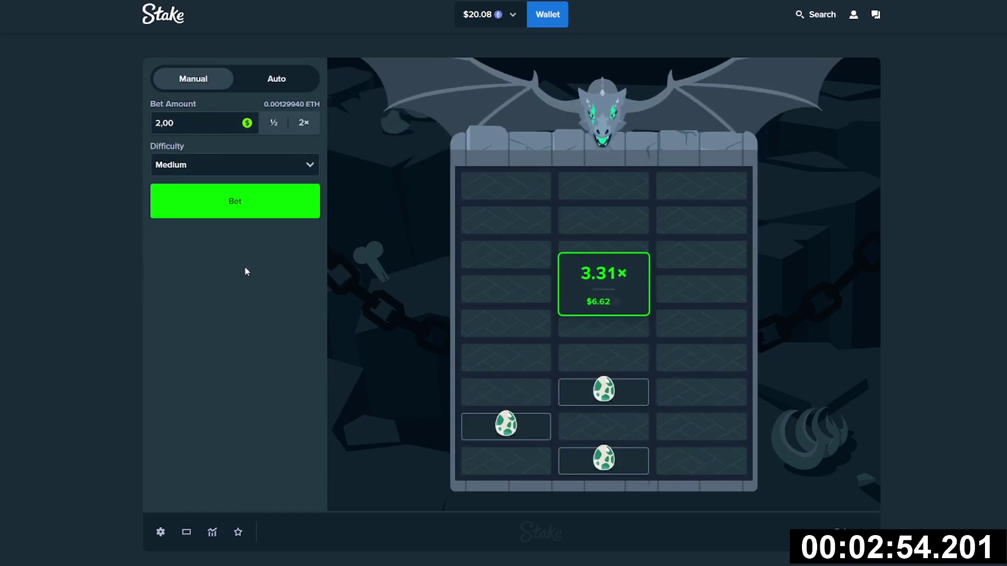
Step: Play two more $2 rounds, each ending with a Pick Random Tile loss
{"action": "left_click", "coordinate": [234, 201]}
{"action": "left_click", "coordinate": [701, 461]}
{"action": "left_click", "coordinate": [603, 427]}
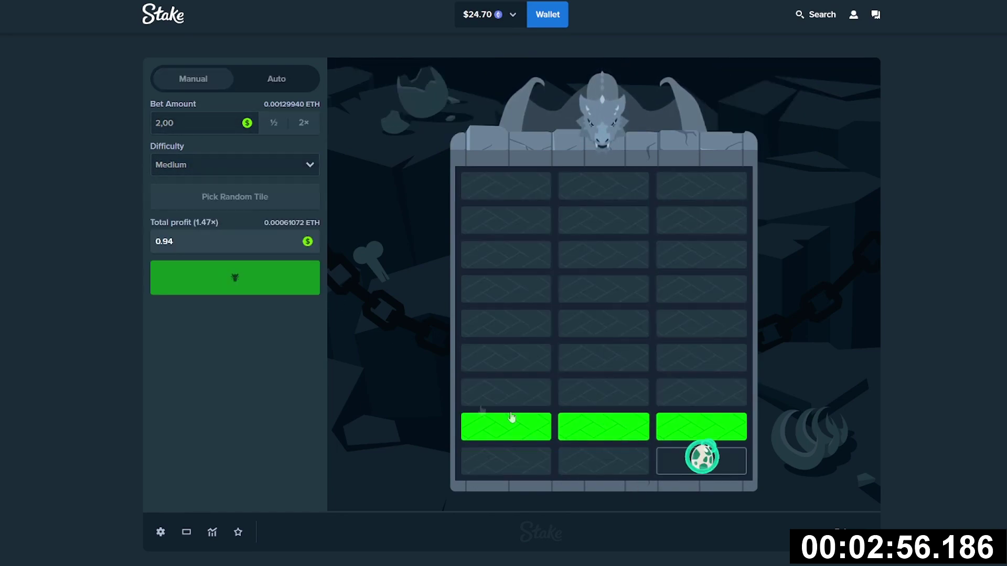
{"action": "left_click", "coordinate": [235, 196]}
{"action": "left_click", "coordinate": [235, 278]}
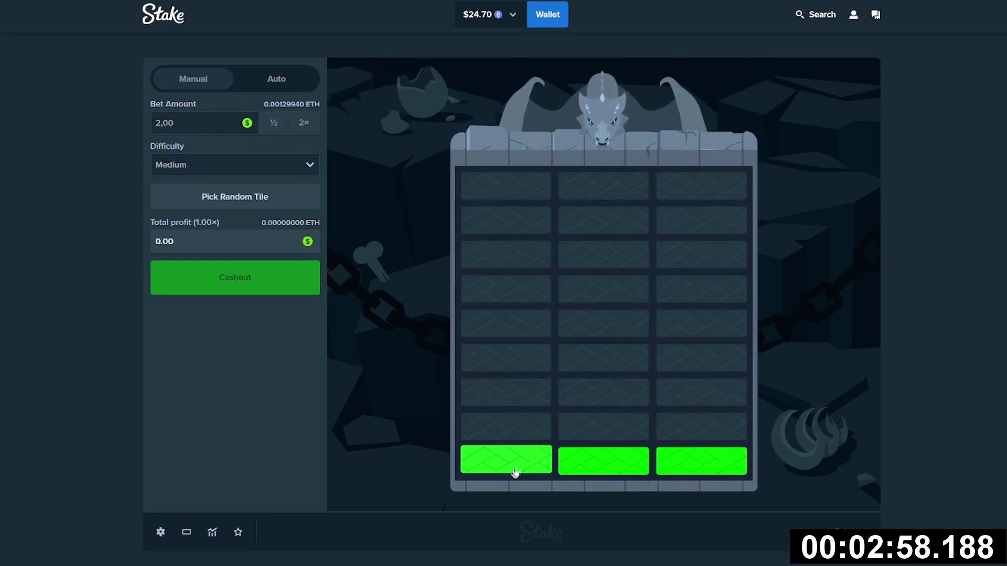
{"action": "left_click", "coordinate": [506, 461]}
{"action": "left_click", "coordinate": [604, 426]}
{"action": "left_click", "coordinate": [506, 392]}
{"action": "left_click", "coordinate": [235, 196]}
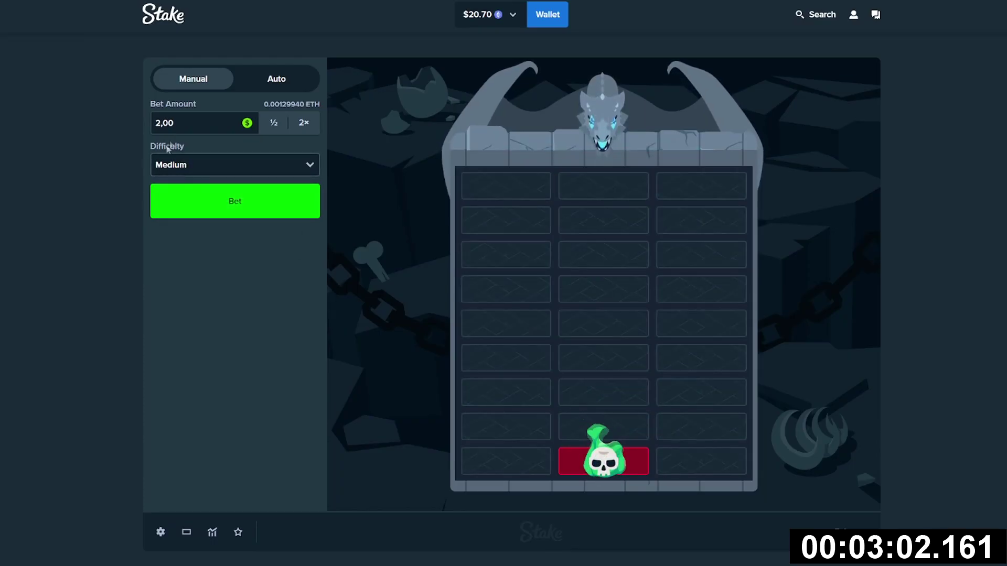
Step: Switch to Easy difficulty, lose a $2 round, and return to the lobby at $18.70
{"action": "left_click", "coordinate": [234, 164]}
{"action": "left_click", "coordinate": [197, 180]}
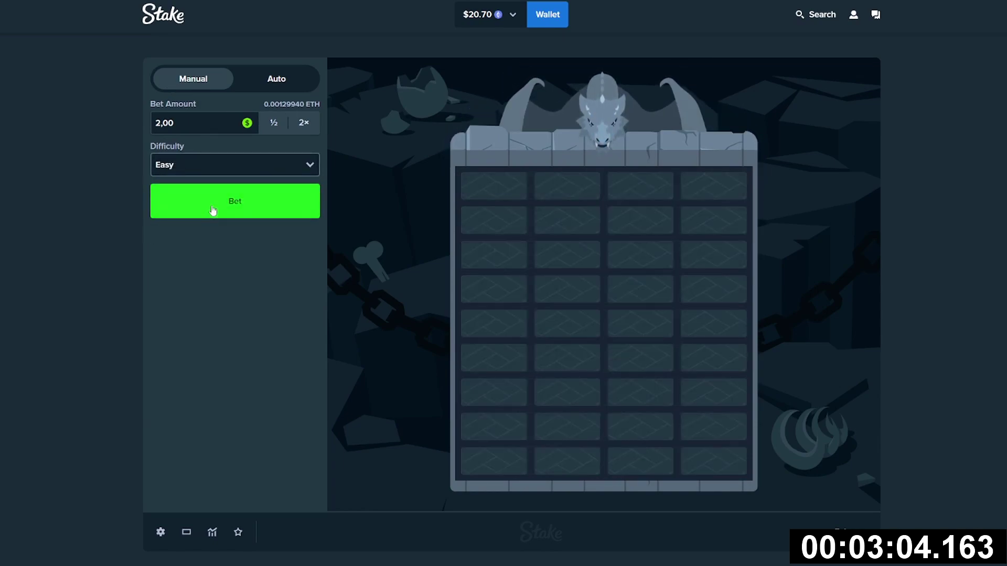
{"action": "left_click", "coordinate": [235, 202]}
{"action": "left_click", "coordinate": [567, 461]}
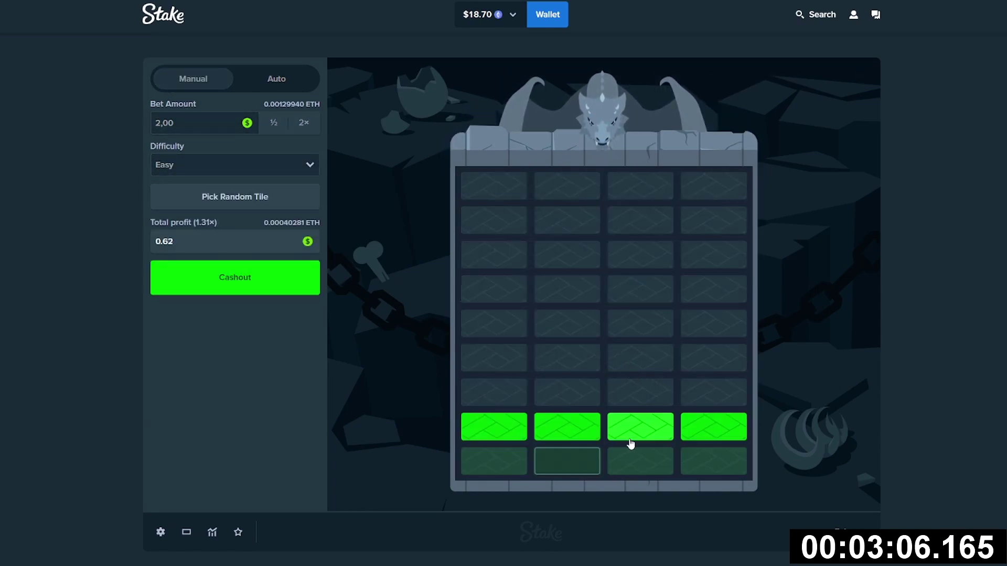
{"action": "left_click", "coordinate": [640, 426]}
{"action": "left_click", "coordinate": [640, 392]}
{"action": "left_click", "coordinate": [566, 358]}
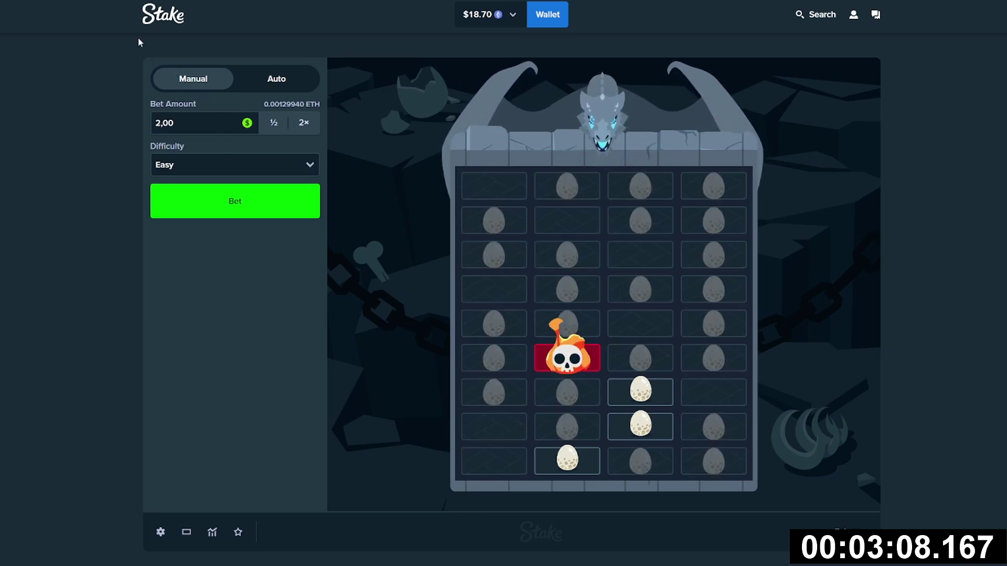
{"action": "left_click", "coordinate": [162, 14]}
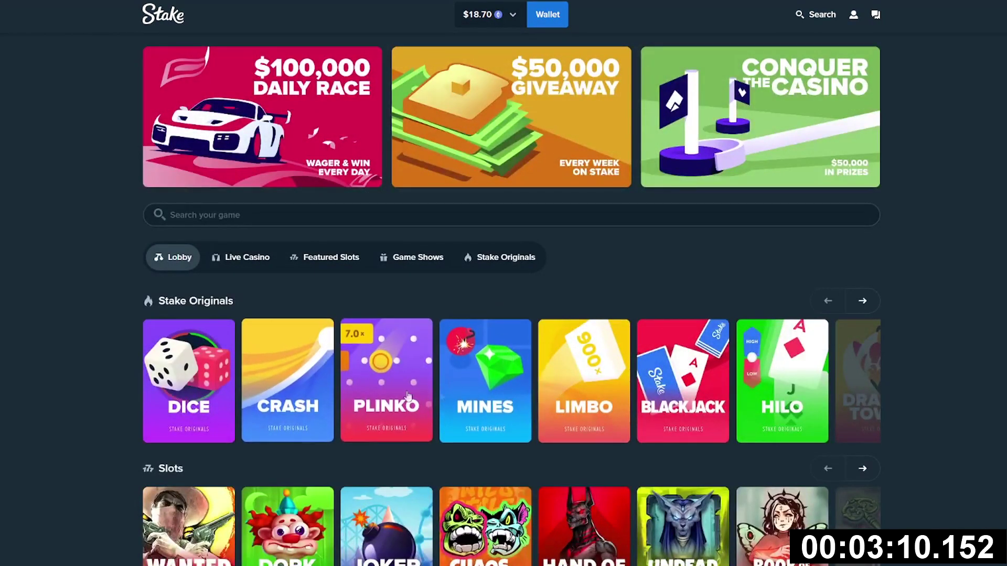
Step: Open Blackjack, stand on 14 in a $10 hand, win on the dealer's 26, and return to the lobby
{"action": "left_click", "coordinate": [861, 302]}
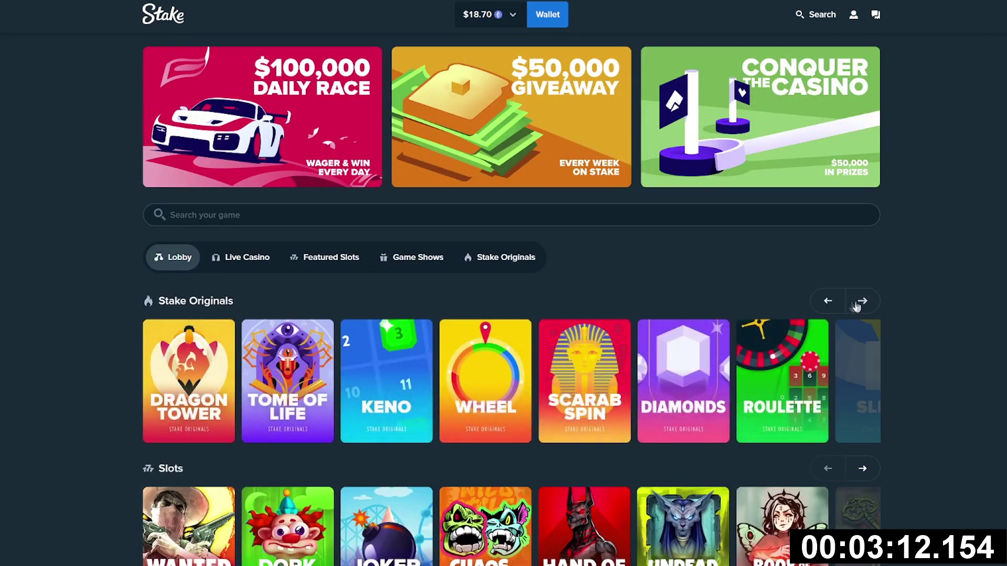
{"action": "left_click", "coordinate": [829, 301]}
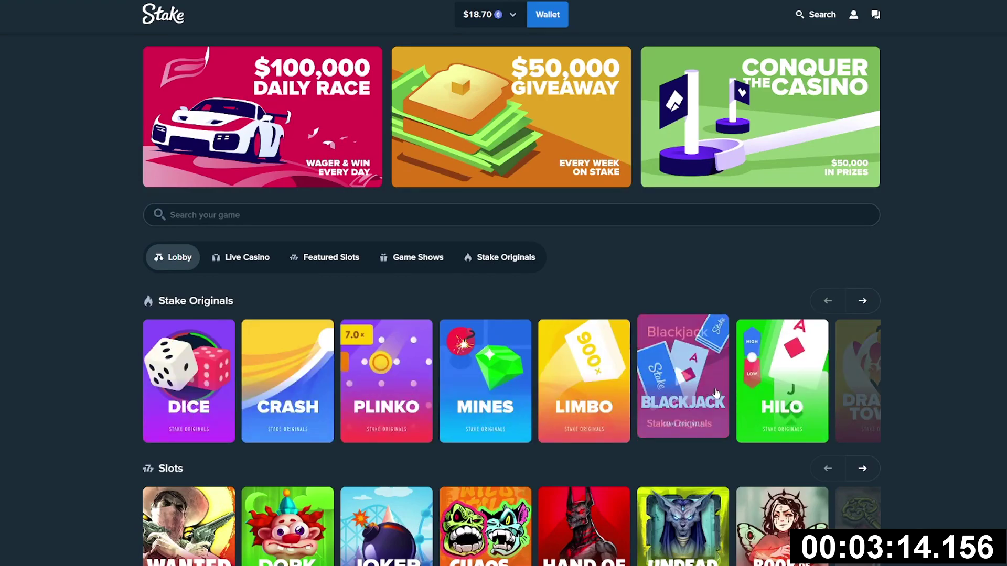
{"action": "left_click", "coordinate": [683, 381]}
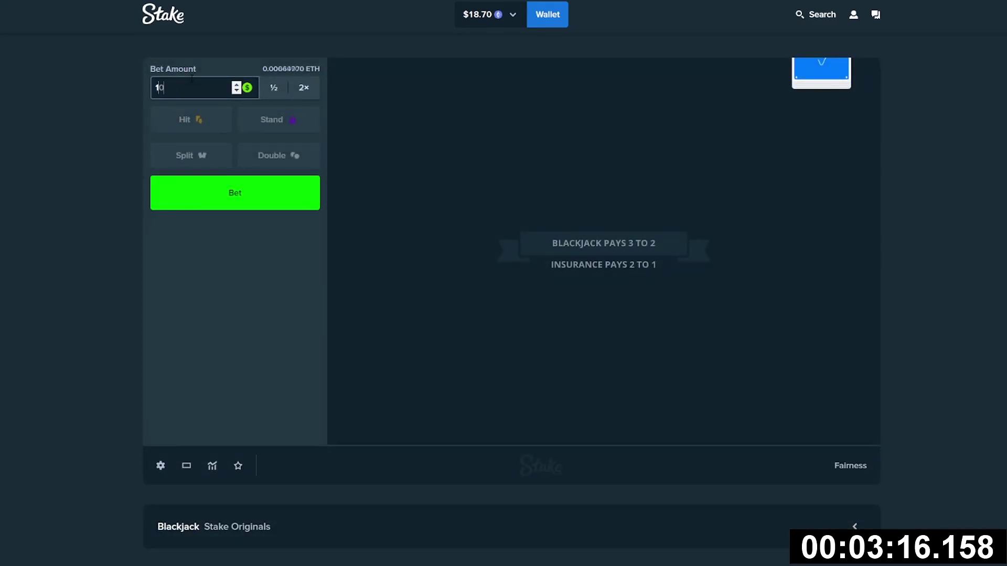
{"action": "type", "text": "0"}
{"action": "left_click", "coordinate": [234, 192]}
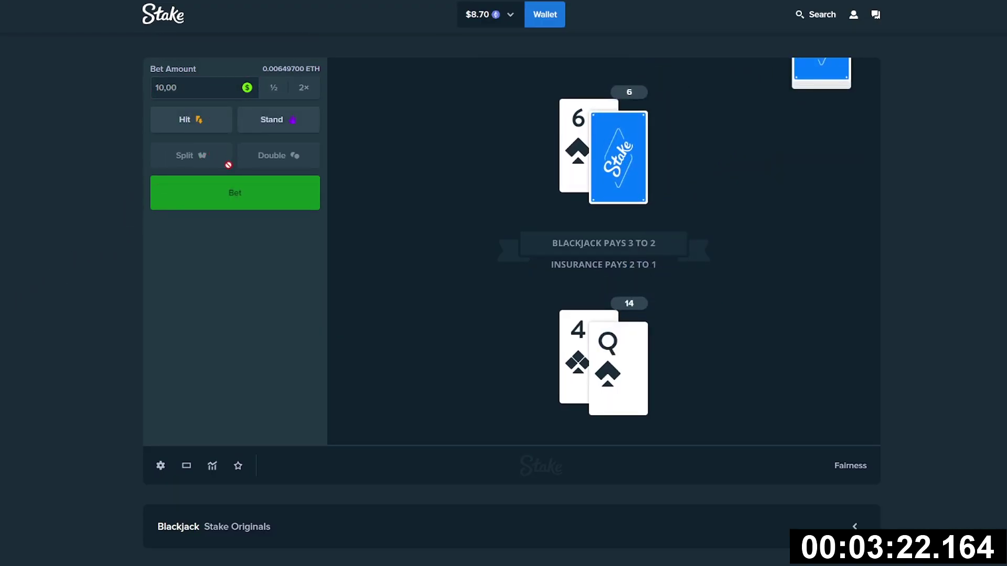
{"action": "left_click", "coordinate": [264, 125]}
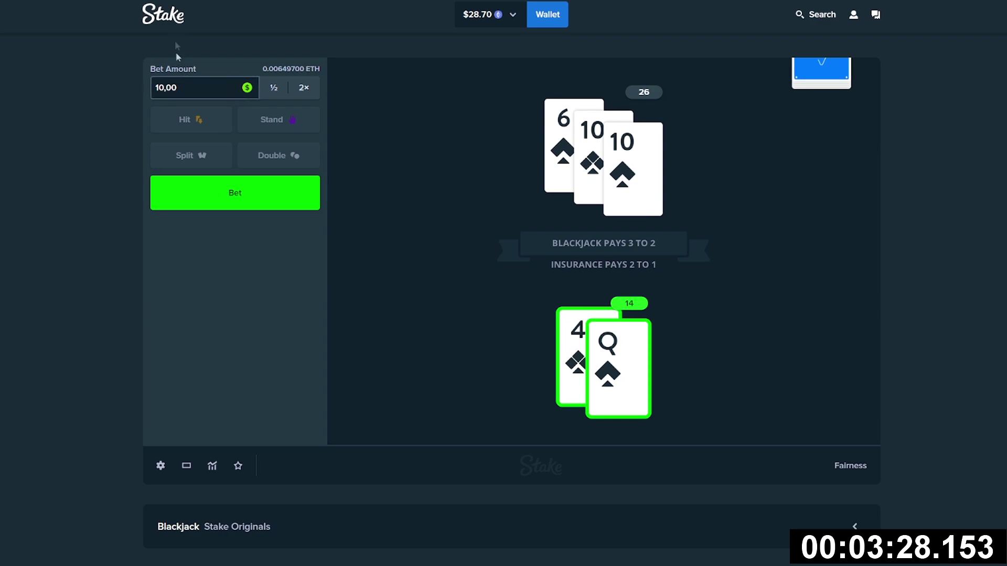
{"action": "left_click", "coordinate": [175, 24]}
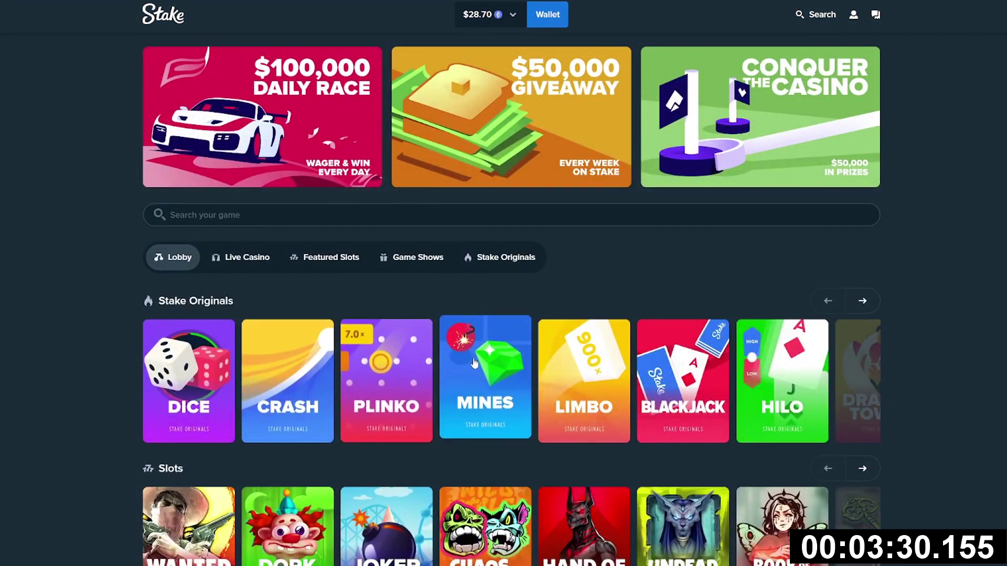
Step: Open Mines, set 2 mines and a $4 bet, and uncover a first tile
{"action": "left_click", "coordinate": [484, 381]}
{"action": "left_click", "coordinate": [233, 164]}
{"action": "left_click", "coordinate": [188, 195]}
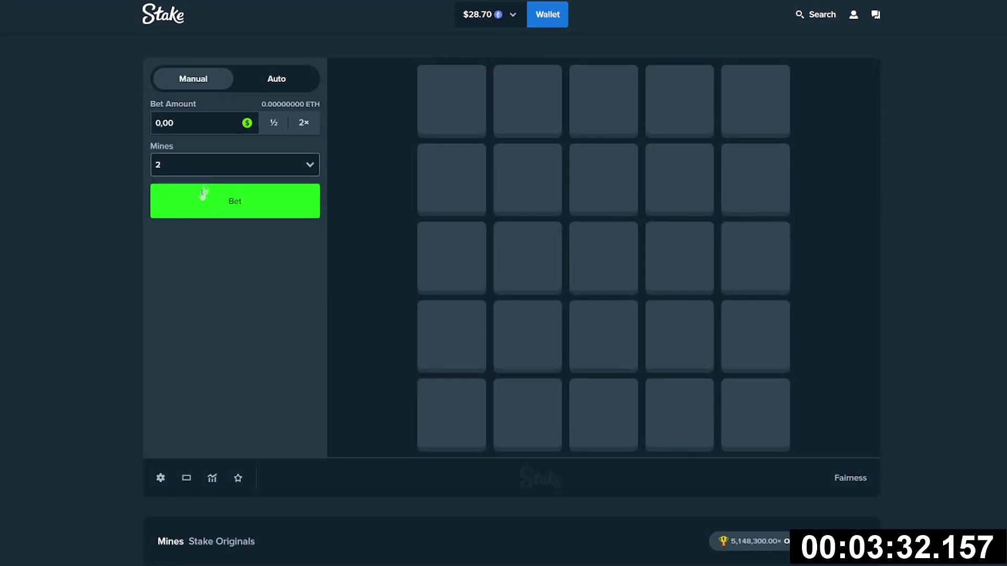
{"action": "double_click", "coordinate": [199, 123]}
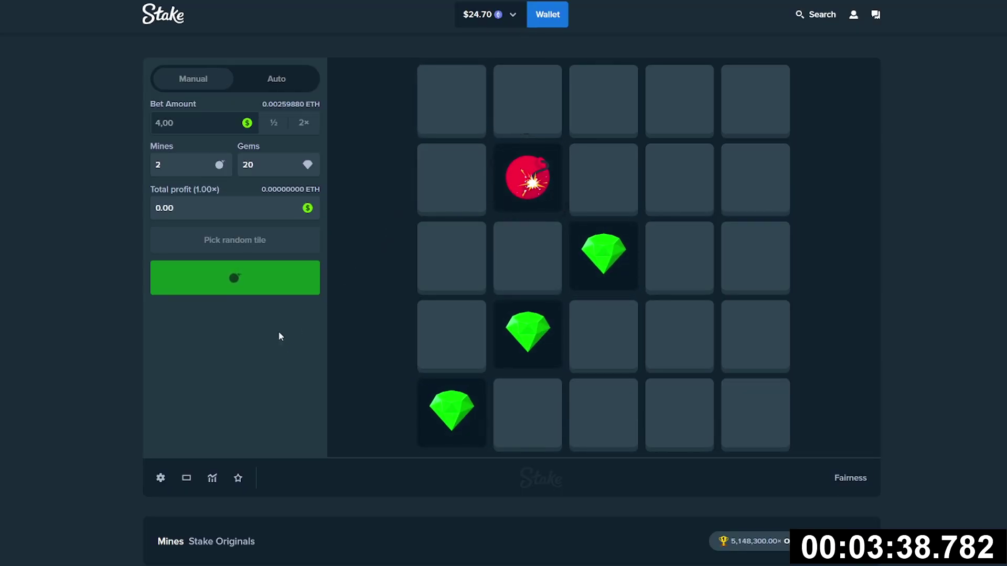
Step: Play a new $4 Mines round, uncovering several tiles across the grid
{"action": "left_click", "coordinate": [235, 277]}
{"action": "left_click", "coordinate": [604, 103]}
{"action": "left_click", "coordinate": [527, 178]}
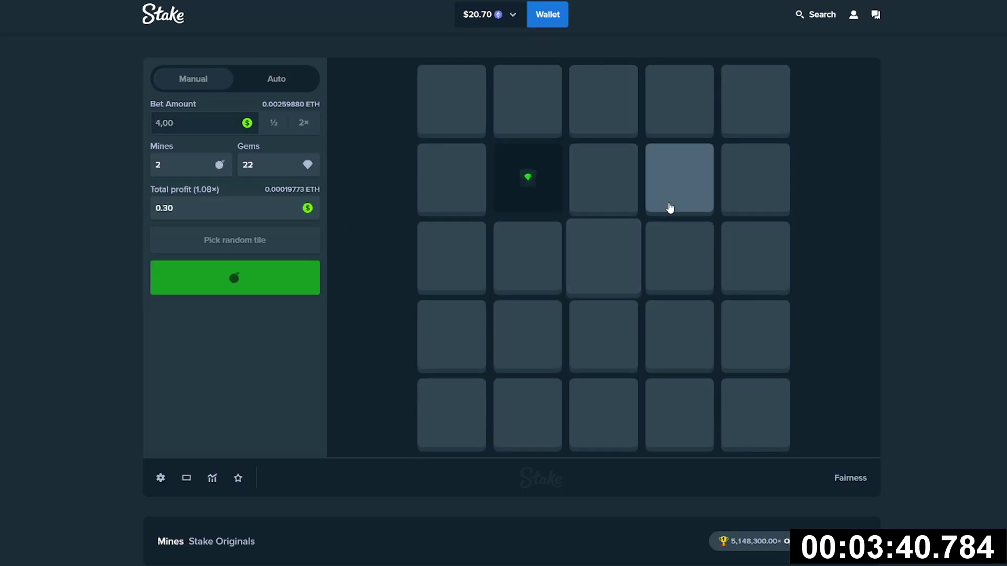
{"action": "left_click", "coordinate": [679, 179]}
{"action": "left_click", "coordinate": [679, 102]}
{"action": "left_click", "coordinate": [758, 102]}
{"action": "left_click", "coordinate": [679, 334]}
{"action": "left_click", "coordinate": [527, 414]}
{"action": "left_click", "coordinate": [451, 334]}
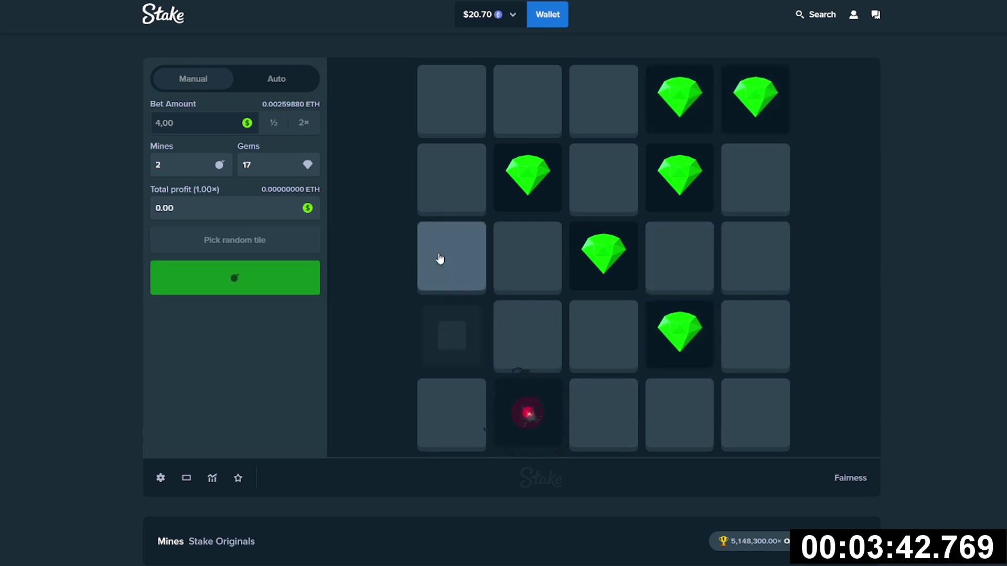
Step: Play two more $4 Mines rounds, uncovering tiles until each ends
{"action": "left_click", "coordinate": [235, 276]}
{"action": "left_click", "coordinate": [527, 335]}
{"action": "left_click", "coordinate": [604, 415]}
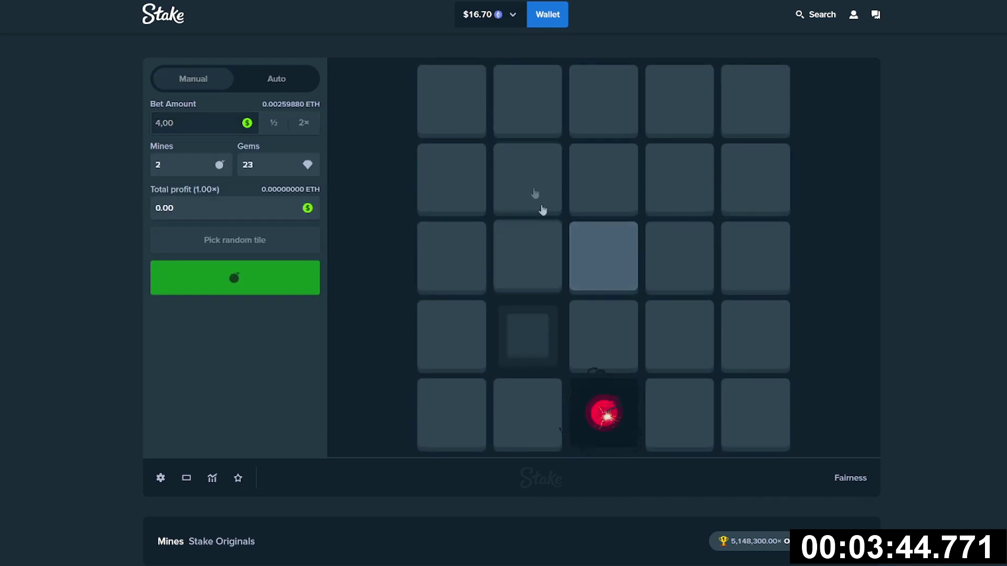
{"action": "left_click", "coordinate": [235, 277]}
{"action": "left_click", "coordinate": [451, 415]}
{"action": "left_click", "coordinate": [527, 334]}
{"action": "left_click", "coordinate": [450, 257]}
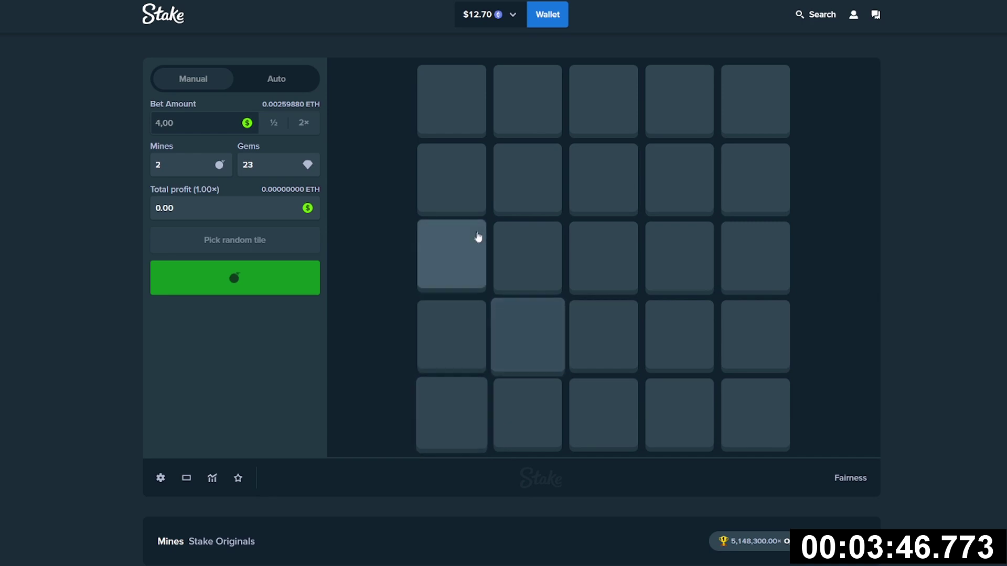
{"action": "left_click", "coordinate": [527, 175]}
{"action": "left_click", "coordinate": [526, 97]}
{"action": "left_click", "coordinate": [451, 414]}
Step: Play two further $4 rounds, the second hitting a mine
{"action": "left_click", "coordinate": [235, 277]}
{"action": "left_click", "coordinate": [527, 415]}
{"action": "left_click", "coordinate": [604, 415]}
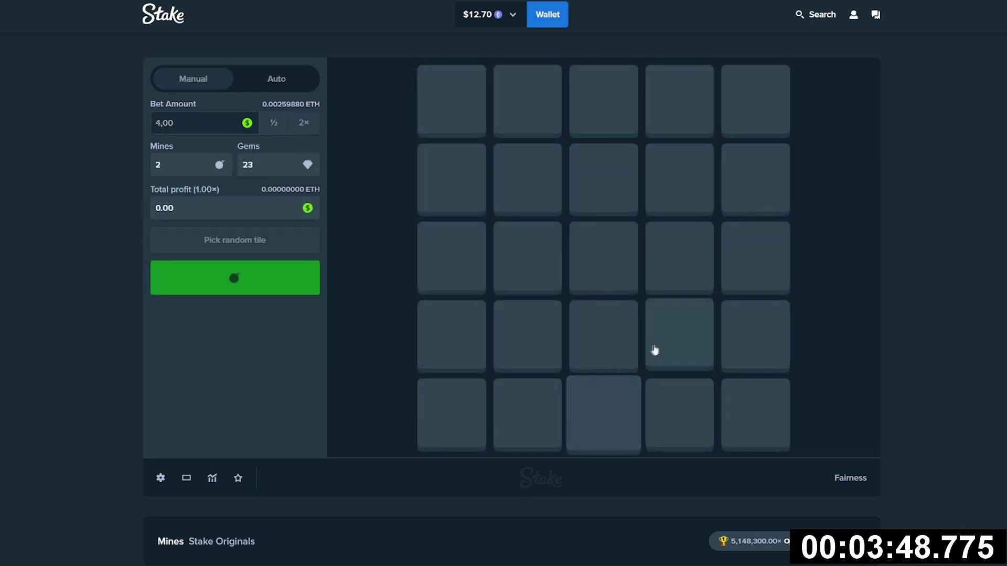
{"action": "left_click", "coordinate": [679, 334]}
{"action": "left_click", "coordinate": [527, 257]}
{"action": "left_click", "coordinate": [527, 174]}
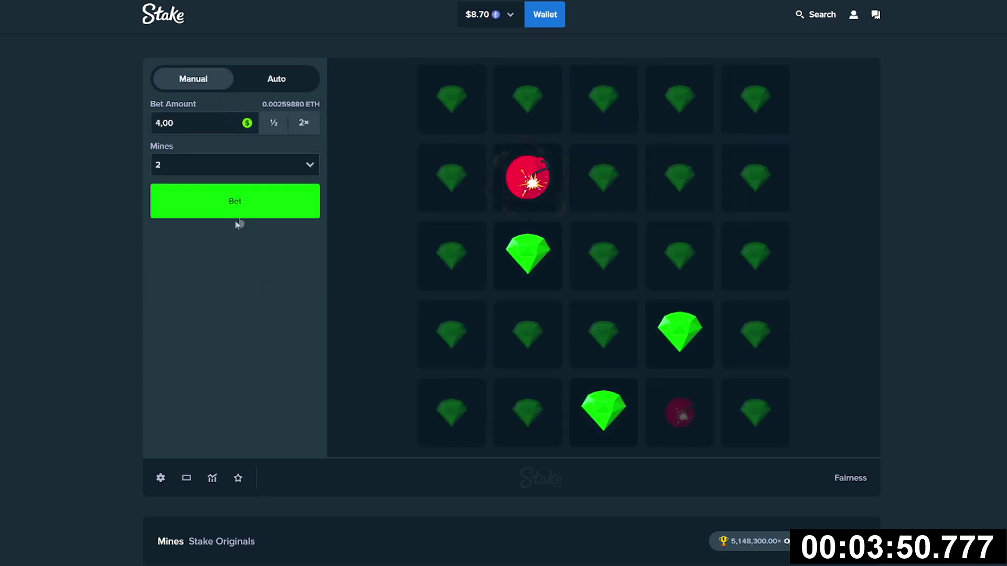
{"action": "left_click", "coordinate": [235, 201]}
{"action": "left_click", "coordinate": [755, 414]}
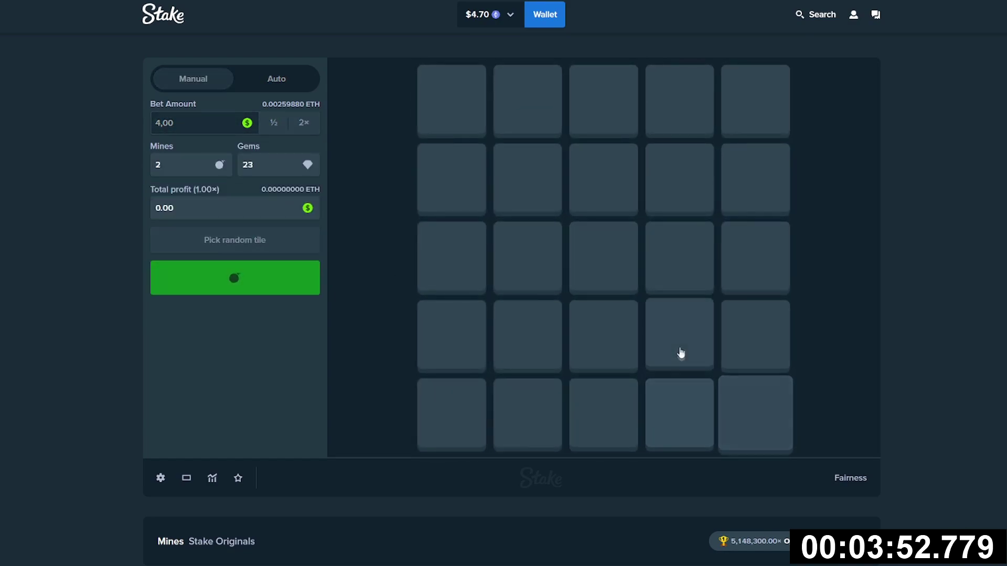
{"action": "left_click", "coordinate": [680, 335]}
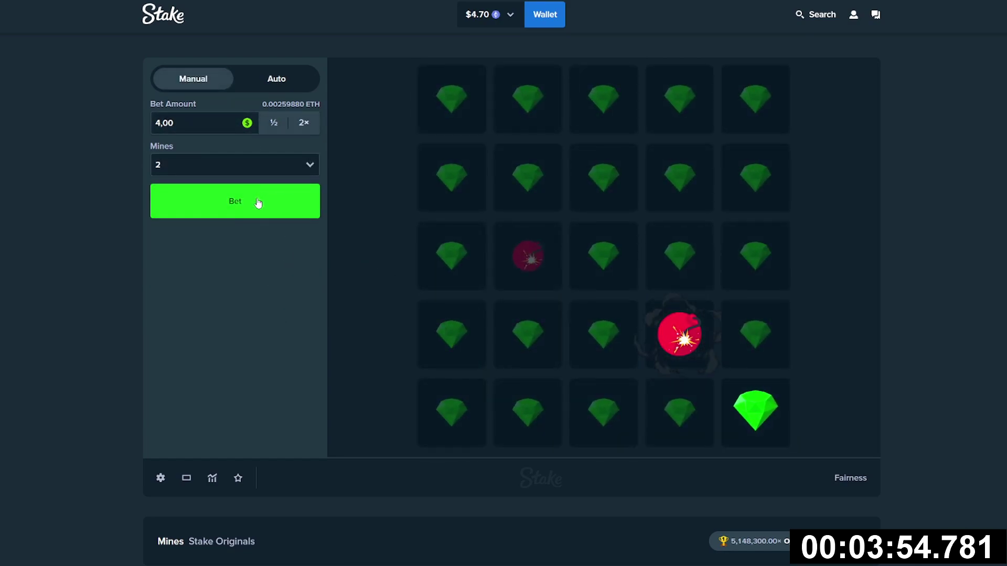
Step: Uncover four safe tiles in a new round and cash out at 1.41×
{"action": "left_click", "coordinate": [259, 203]}
{"action": "left_click", "coordinate": [527, 415]}
{"action": "left_click", "coordinate": [527, 334]}
{"action": "left_click", "coordinate": [604, 257]}
{"action": "left_click", "coordinate": [526, 174]}
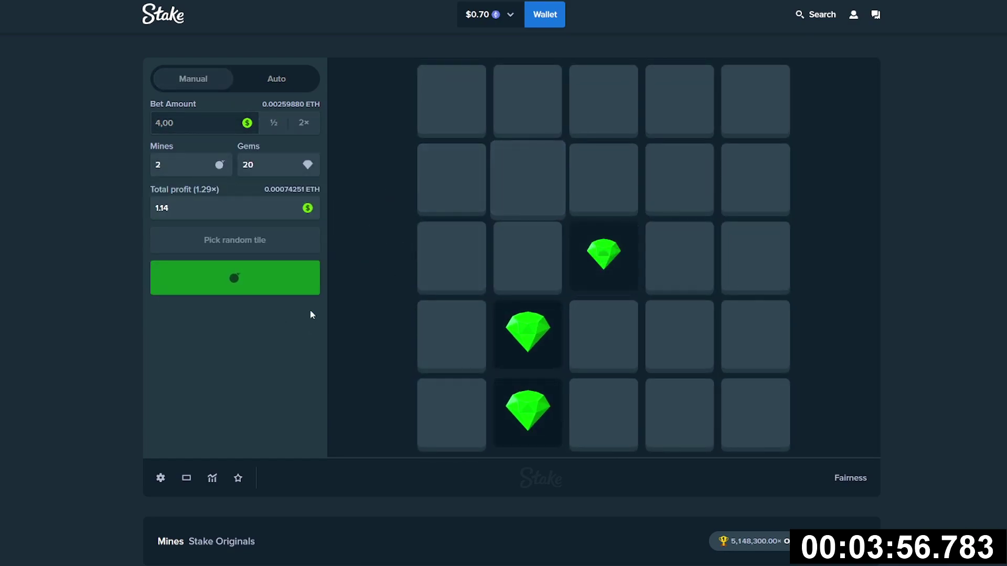
{"action": "left_click", "coordinate": [234, 277]}
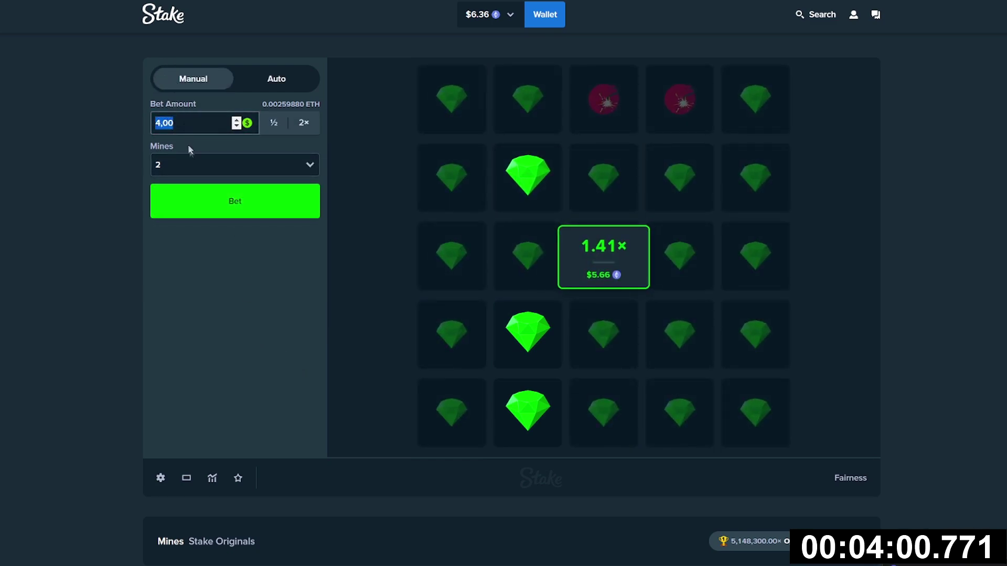
{"action": "type", "text": "2"}
Step: Play a $2 round with 6 mines, cash out at 1.74× for $7.83, and return to the lobby
{"action": "left_click", "coordinate": [192, 164]}
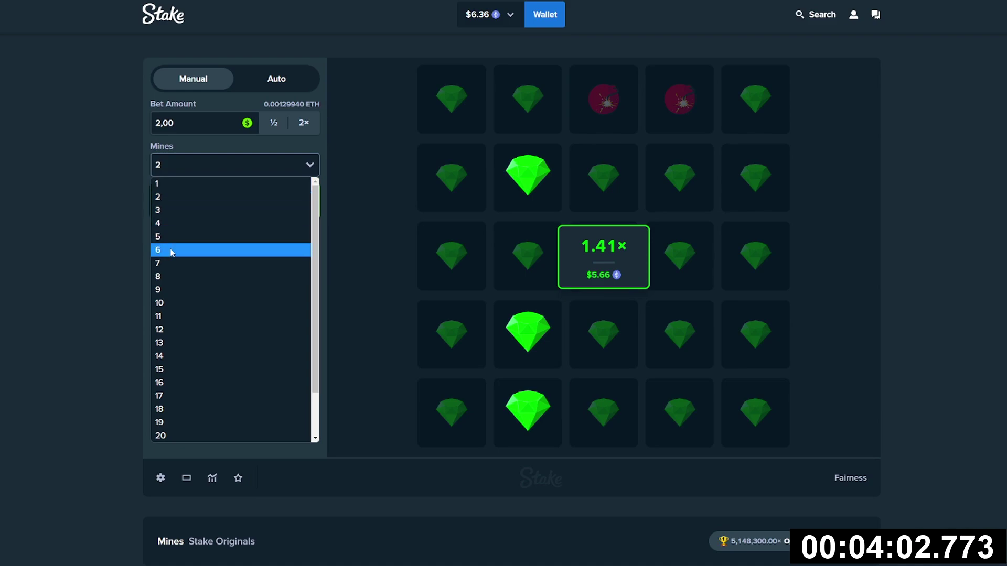
{"action": "left_click", "coordinate": [172, 250]}
{"action": "left_click", "coordinate": [235, 198]}
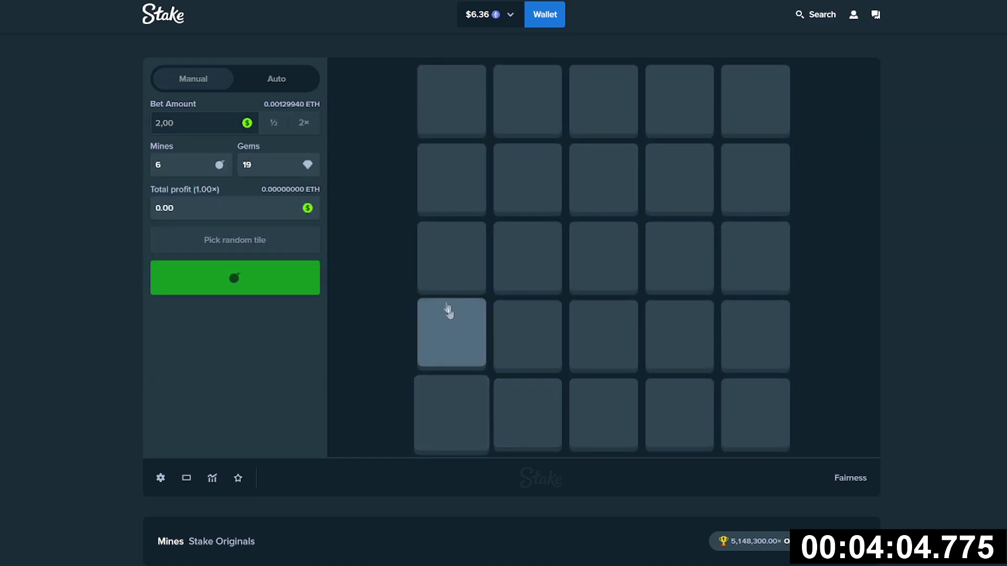
{"action": "left_click", "coordinate": [451, 413]}
{"action": "left_click", "coordinate": [451, 256]}
{"action": "left_click", "coordinate": [235, 277]}
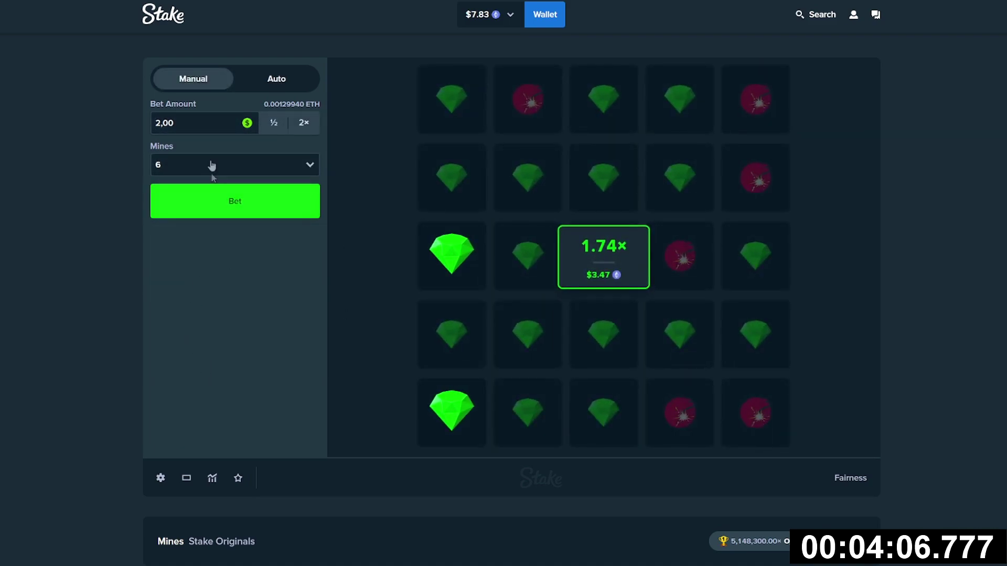
{"action": "left_click", "coordinate": [163, 14]}
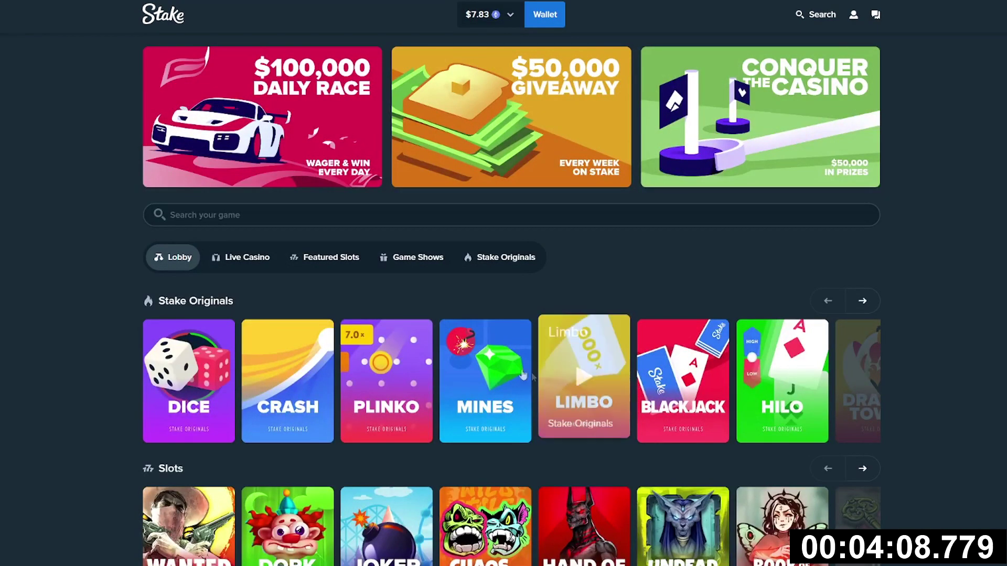
Step: Place repeated $1 Limbo bets at a 100× target, losing every one
{"action": "left_click", "coordinate": [584, 380]}
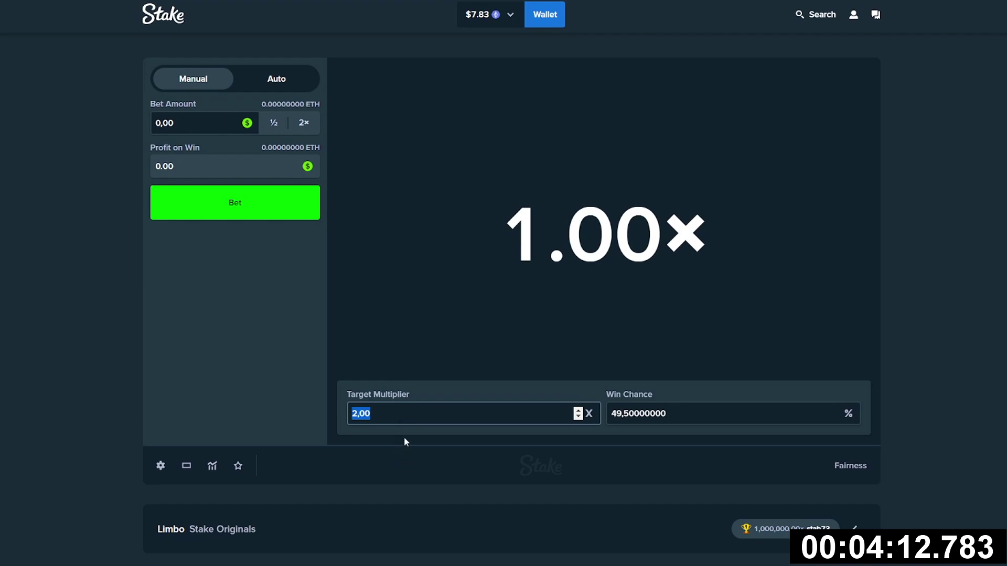
{"action": "type", "text": "100"}
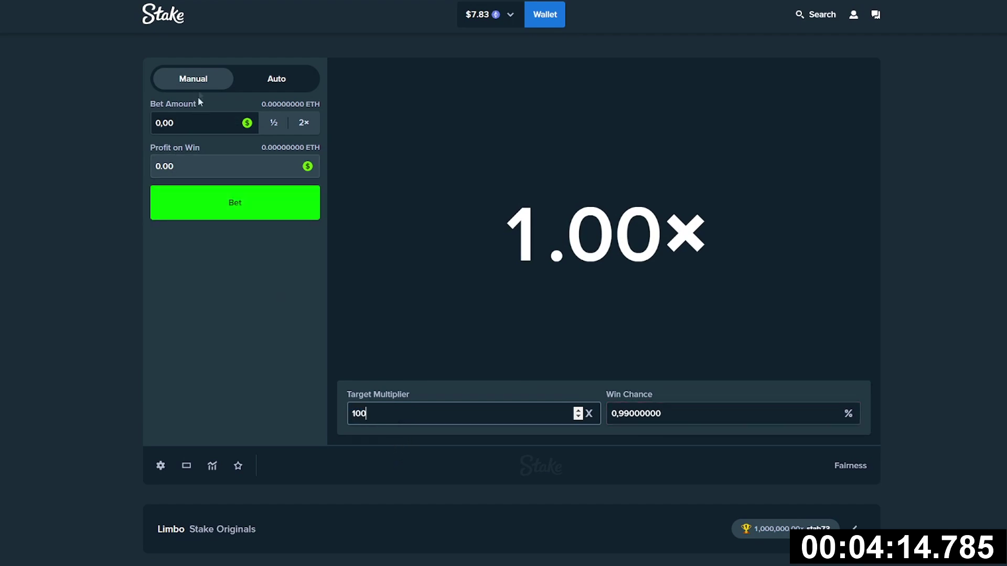
{"action": "type", "text": "1"}
{"action": "left_click", "coordinate": [226, 213]}
{"action": "left_click", "coordinate": [213, 206]}
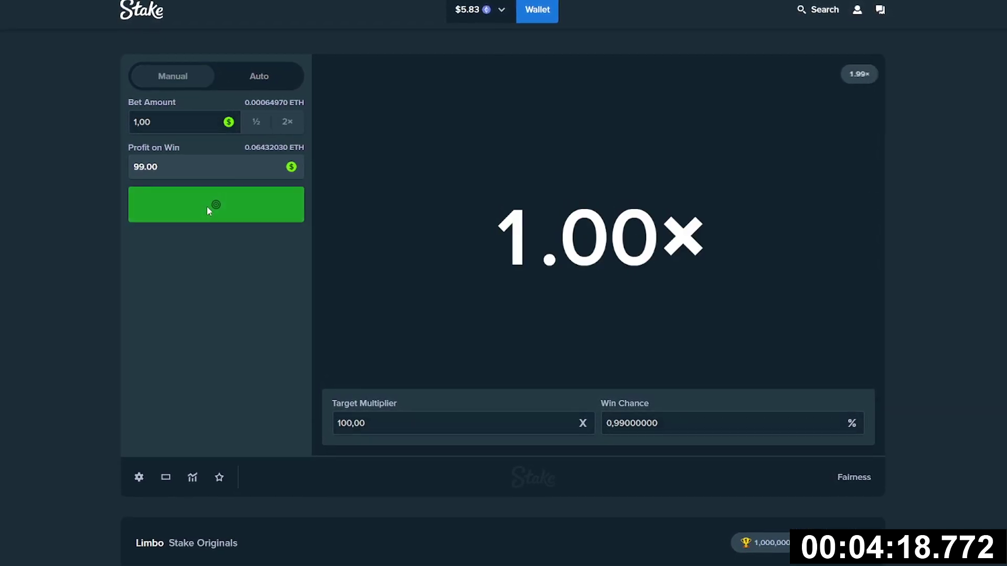
{"action": "left_click", "coordinate": [200, 212]}
{"action": "left_click", "coordinate": [189, 211]}
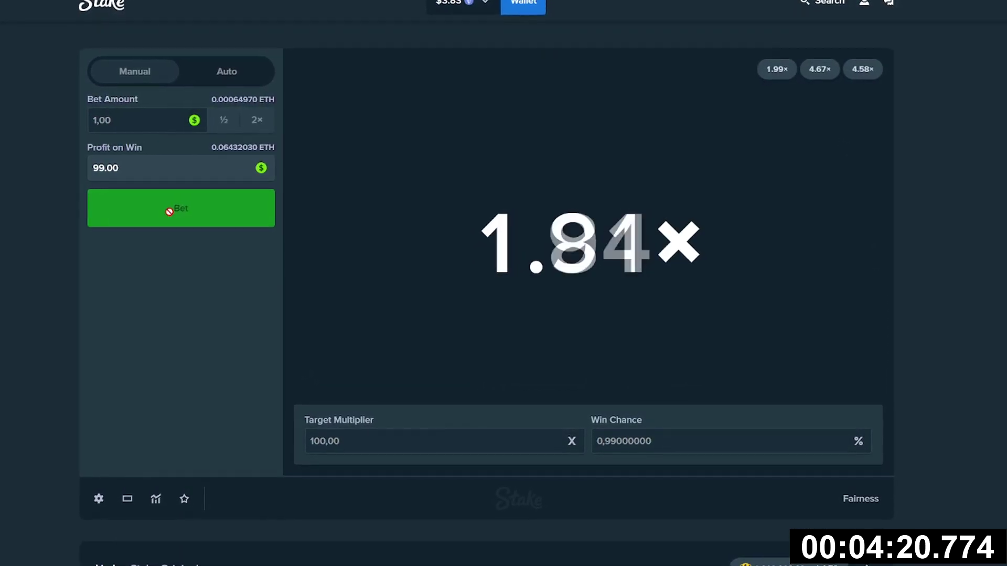
{"action": "left_click", "coordinate": [149, 214]}
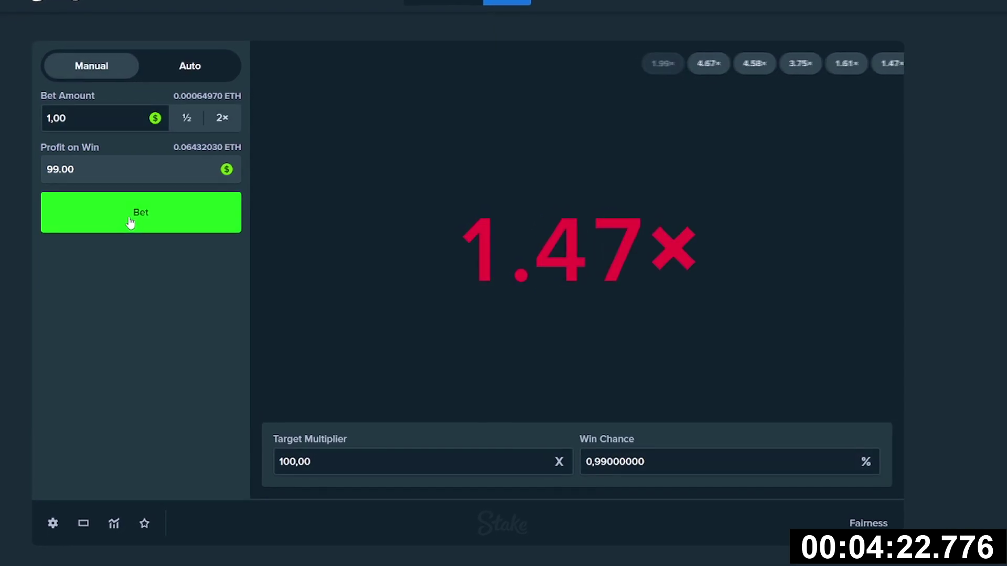
{"action": "left_click", "coordinate": [130, 216]}
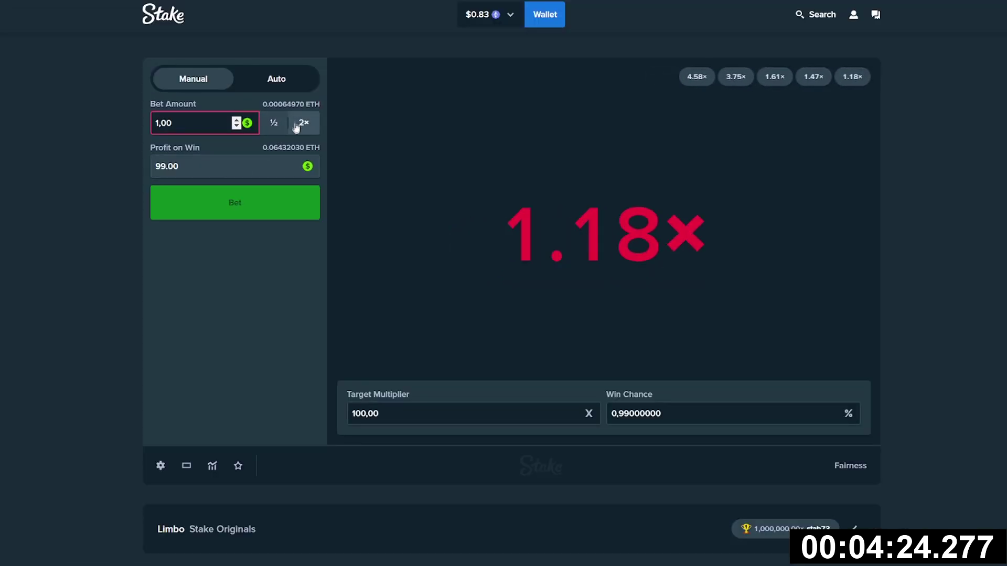
{"action": "left_click", "coordinate": [303, 123]}
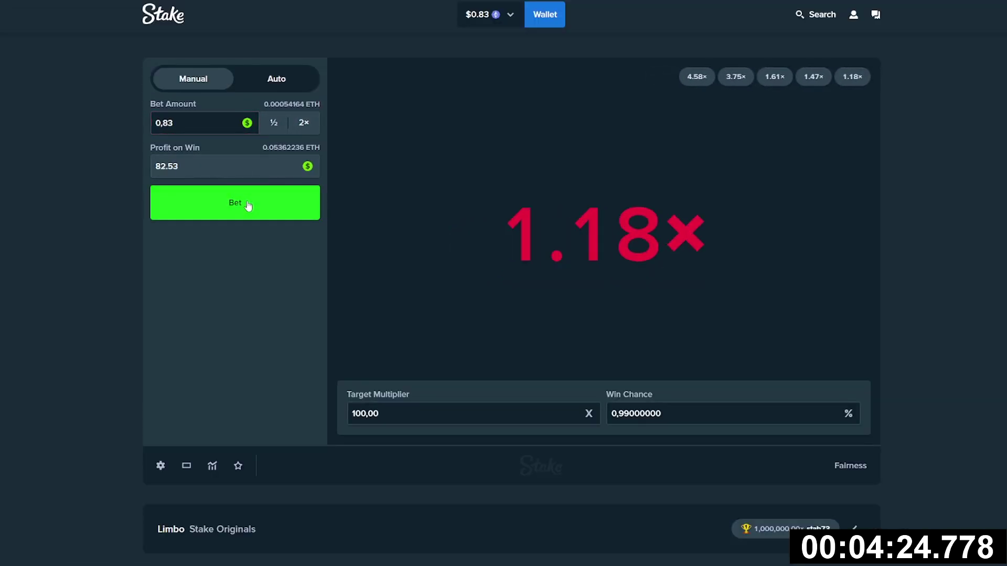
{"action": "left_click", "coordinate": [246, 200]}
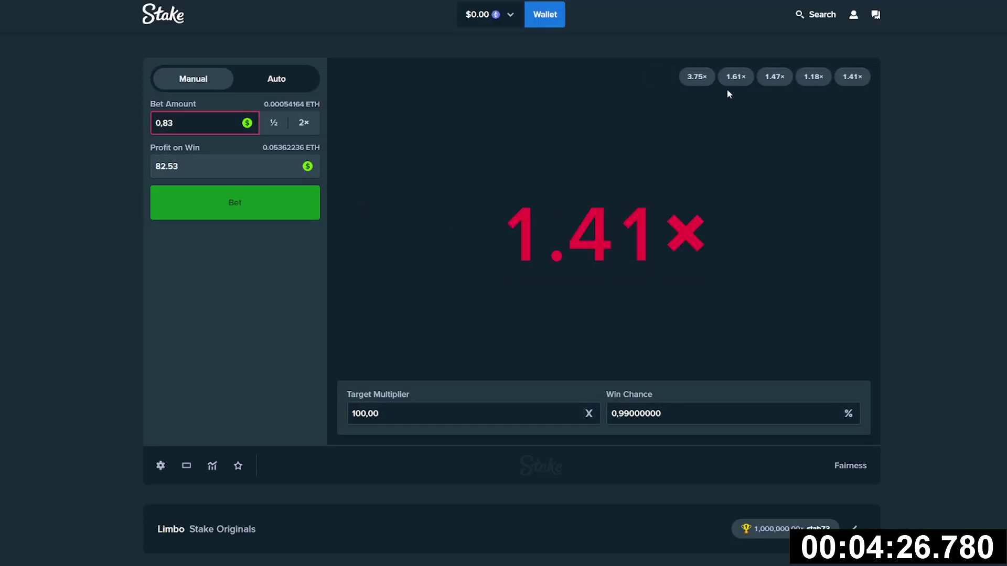